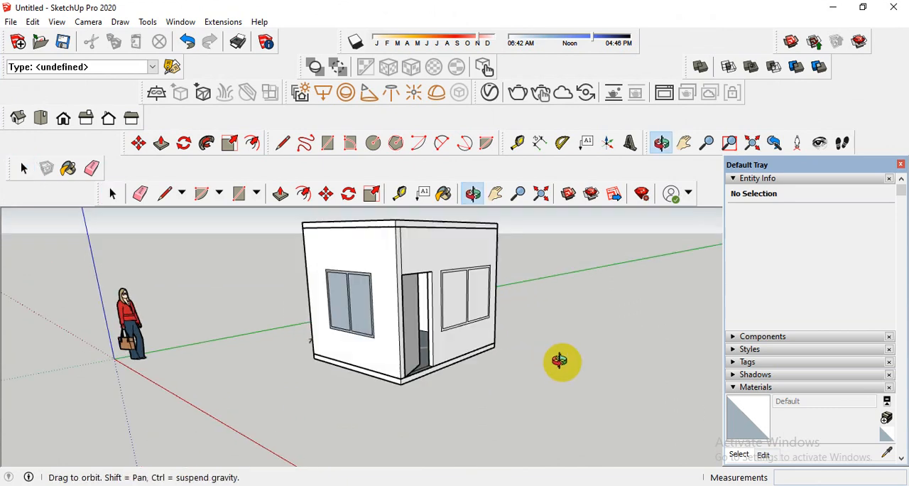
scroll(447, 319, up, 4)
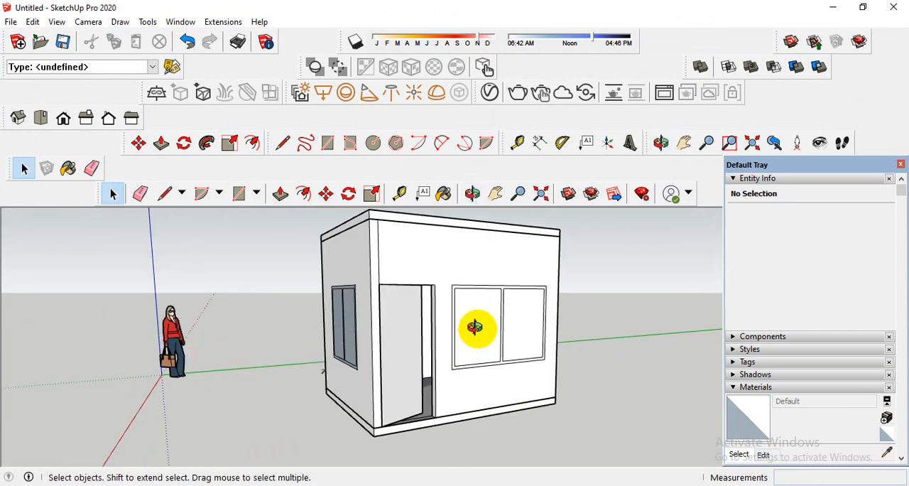
scroll(359, 329, up, 5)
scroll(360, 329, down, 4)
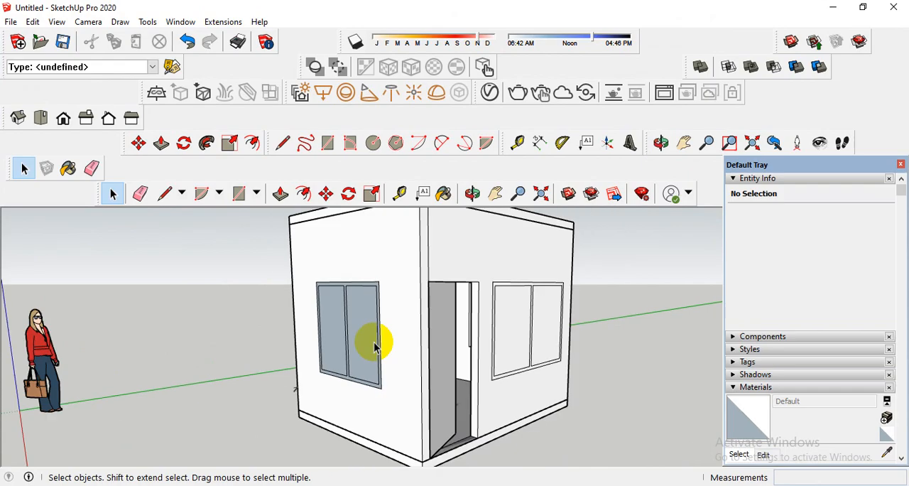
scroll(426, 315, down, 3)
middle_drag(458, 339, 423, 349)
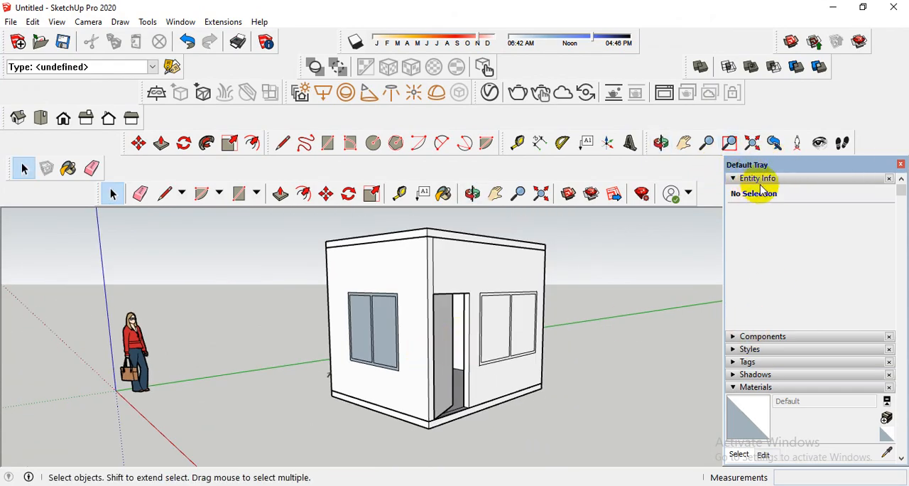
Inspect the entity details of a pane in the window beside the door and look through the Styles, Shadows and Materials settings.
click(738, 179)
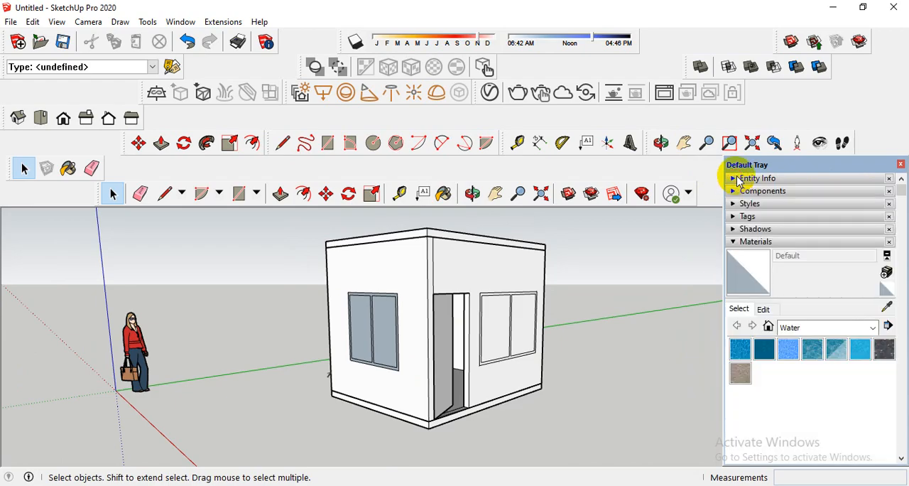
click(755, 179)
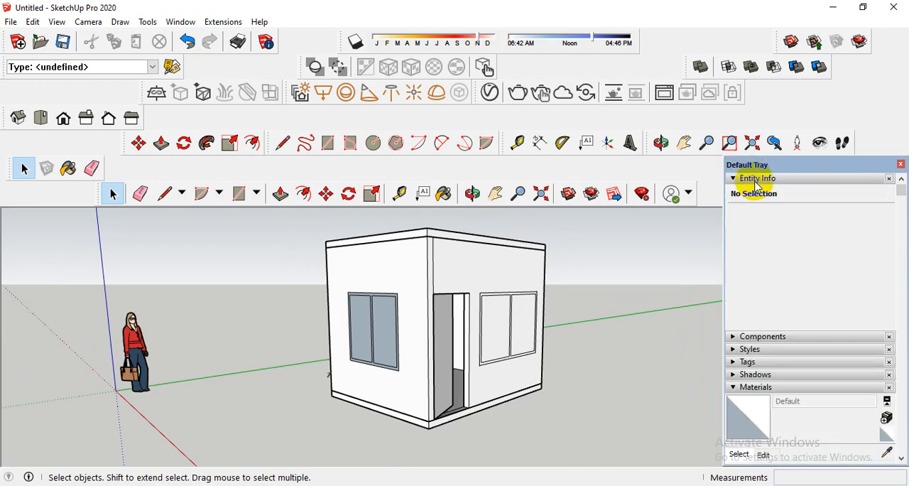
click(501, 328)
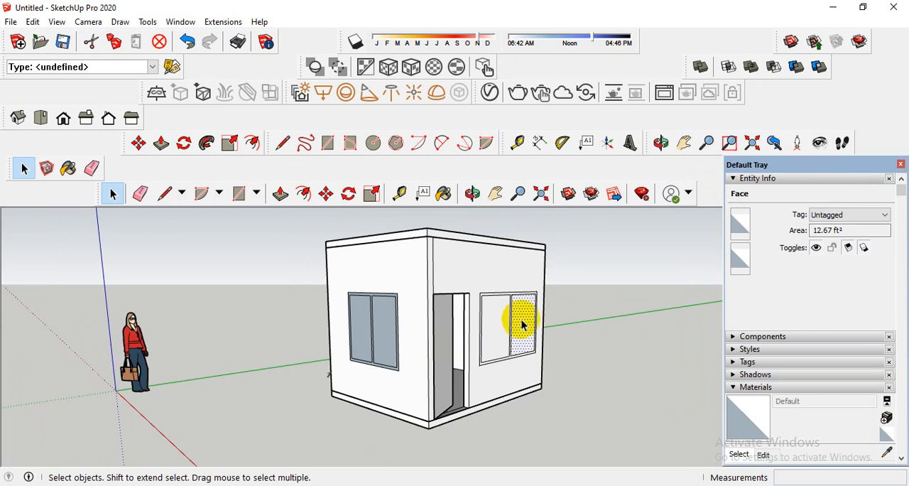
click(750, 179)
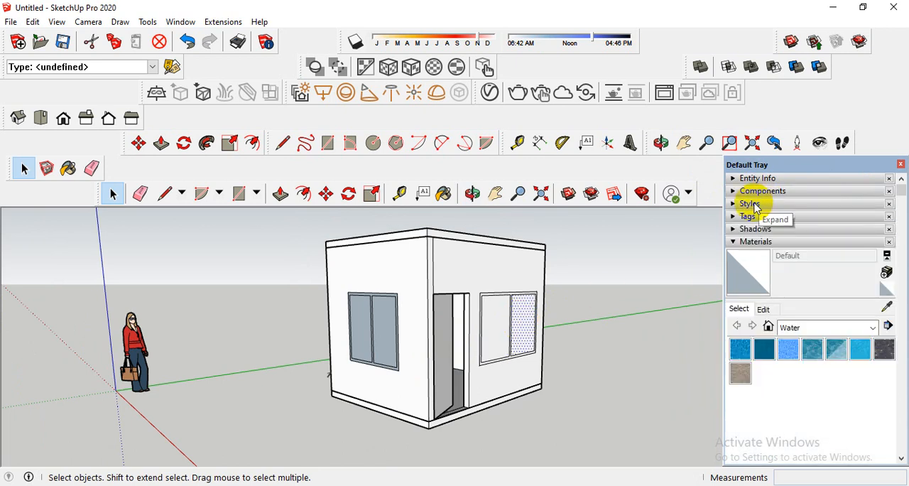
click(753, 203)
click(753, 204)
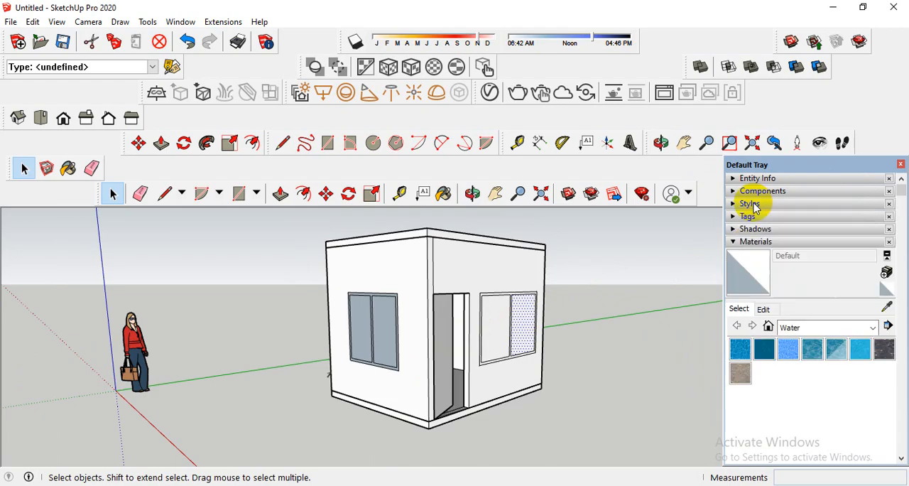
click(756, 231)
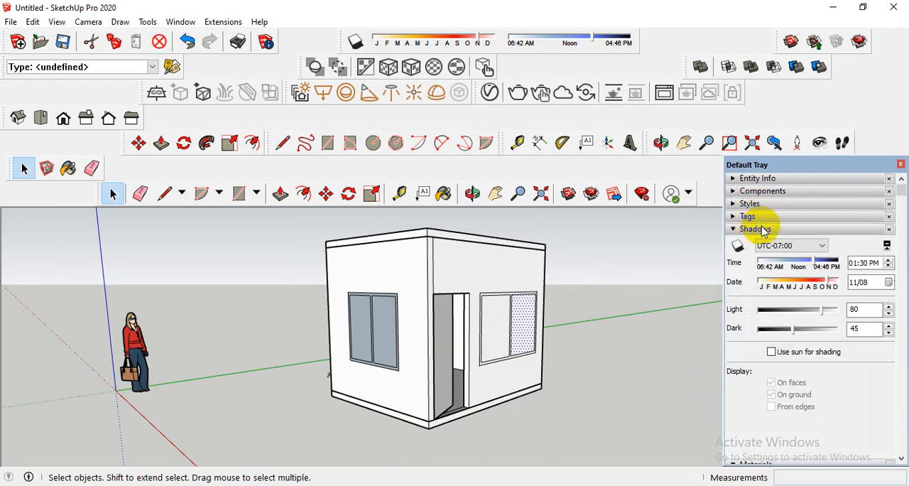
click(762, 230)
click(756, 242)
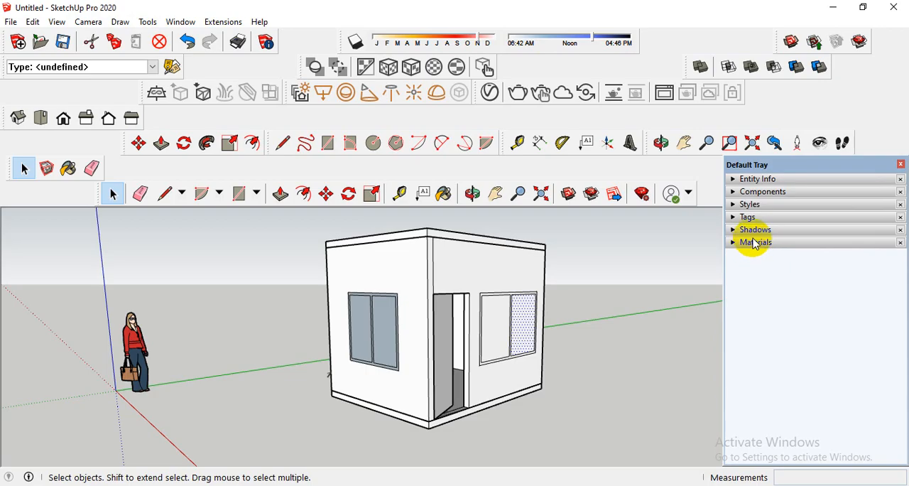
click(755, 242)
Paint both panes of the window beside the door with Translucent Glass Tinted from the Glass and Mirrors collection.
middle_drag(511, 345, 469, 350)
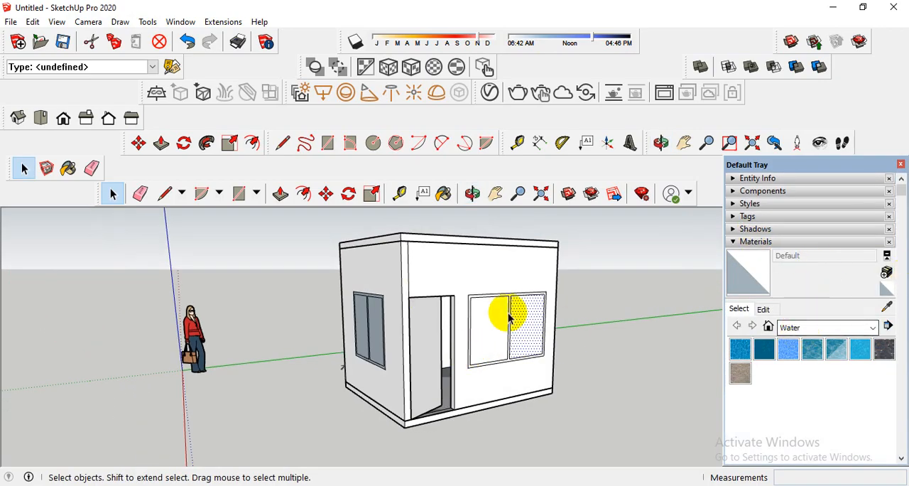
scroll(507, 314, up, 5)
click(805, 328)
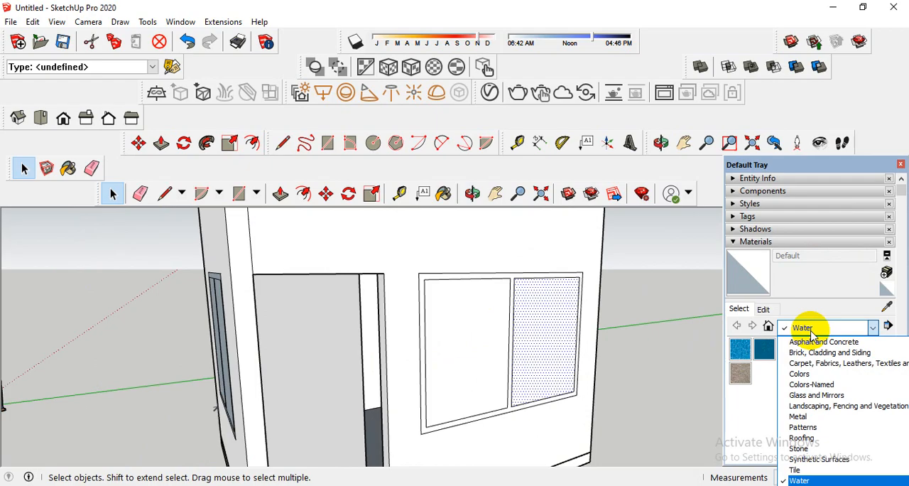
click(818, 330)
click(816, 330)
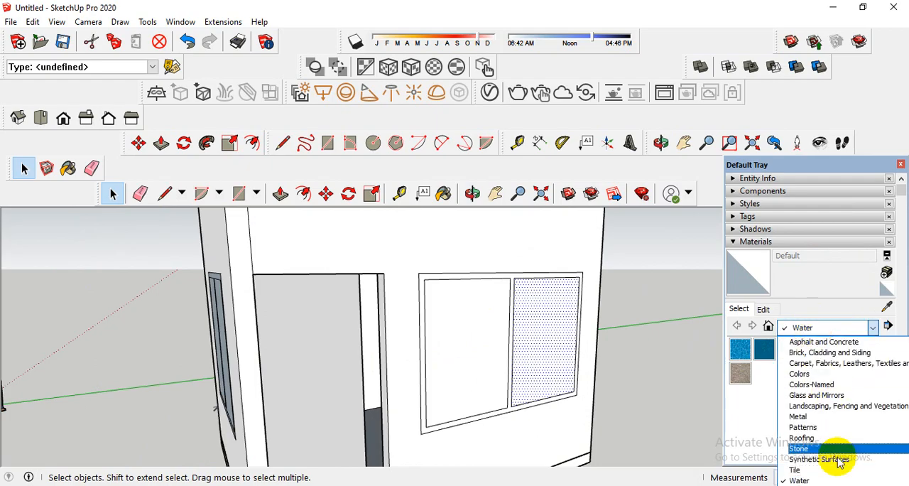
click(819, 395)
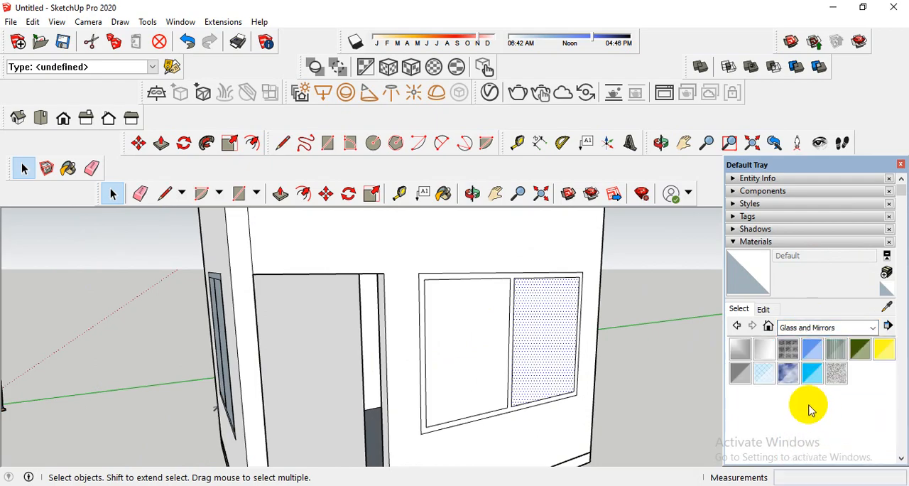
click(815, 370)
click(544, 334)
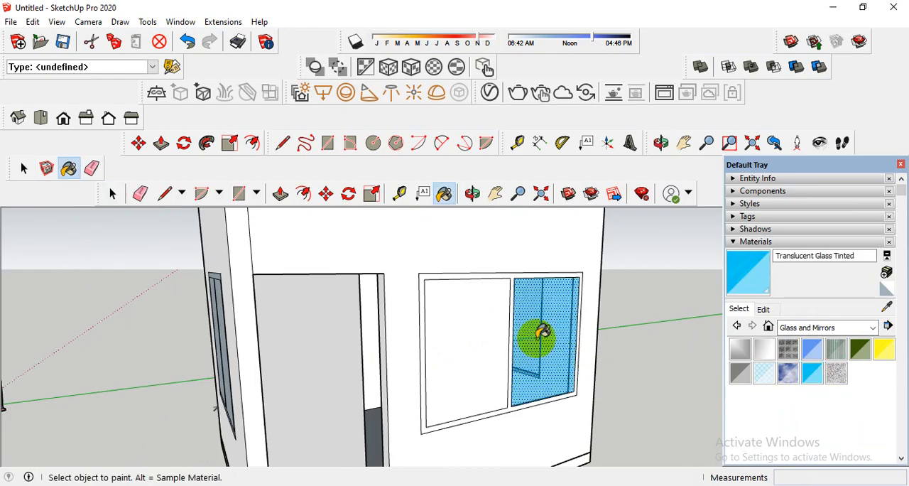
click(466, 334)
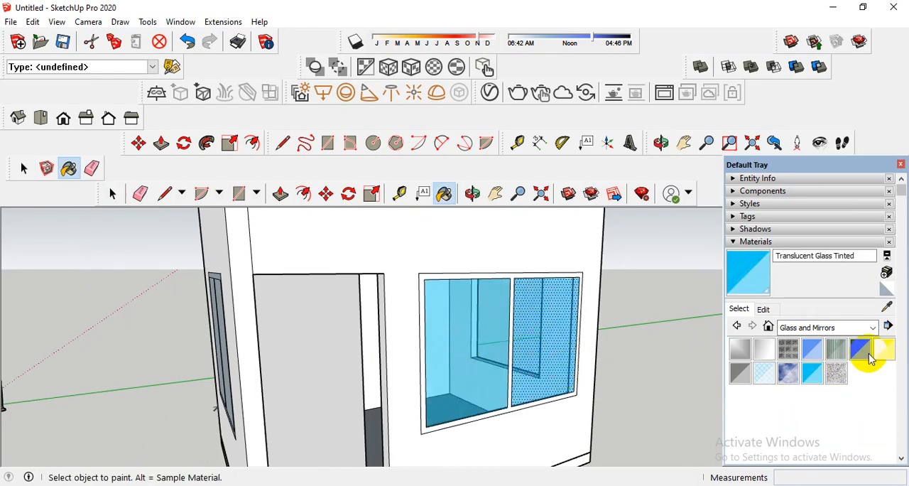
Repaint both panes of the window beside the door with Translucent Glass Dark Green.
click(861, 353)
click(544, 331)
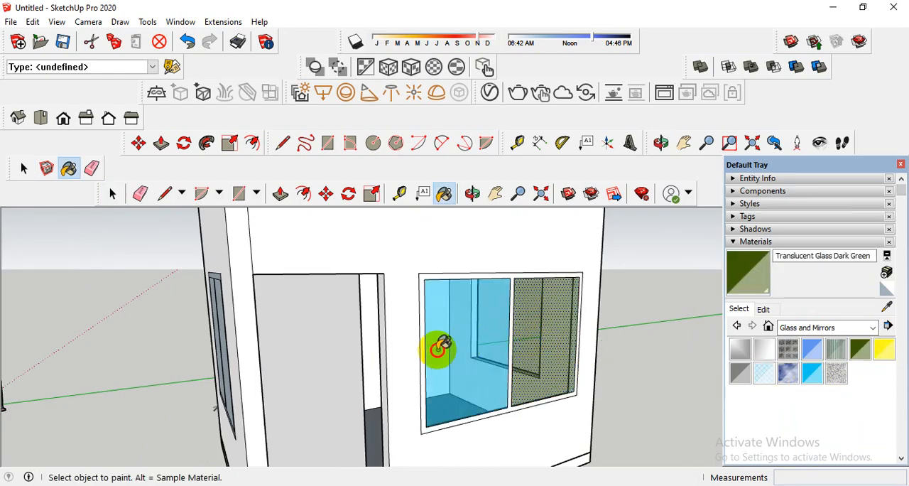
click(436, 348)
Try Translucent Resin Crush Gray on both panes of the window beside the door.
click(788, 375)
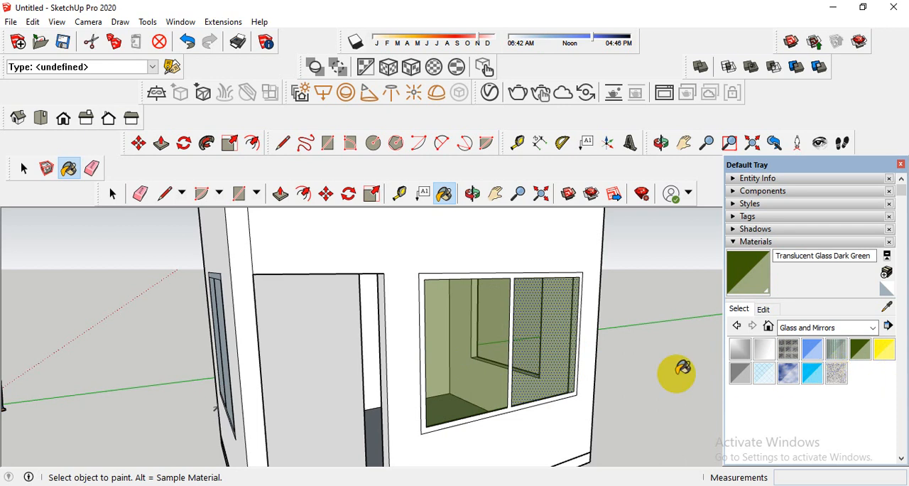
click(547, 331)
click(481, 333)
Apply Translucent Glass Sky Reflection to both panes of the window beside the door.
click(788, 373)
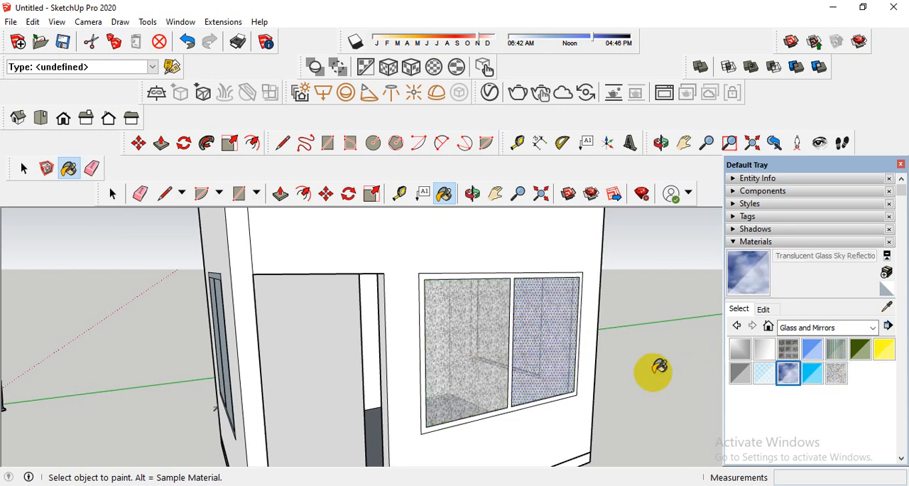
click(533, 345)
click(462, 343)
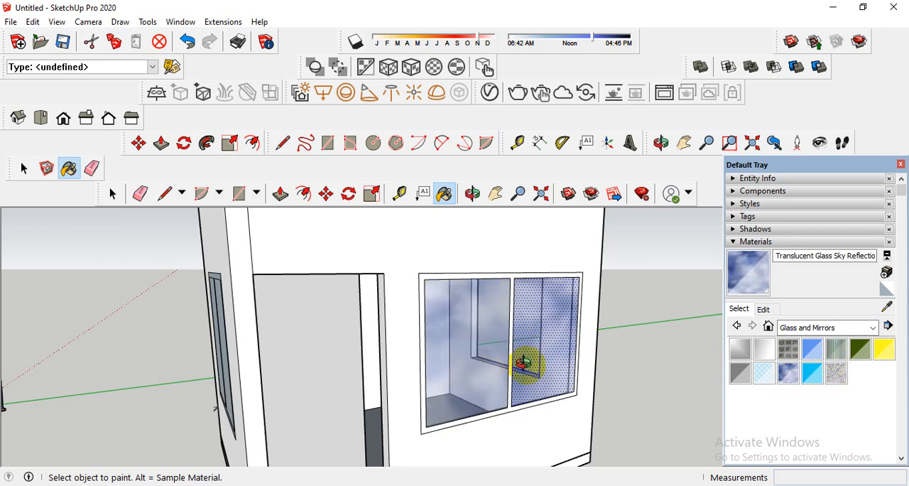
Paint both panes of the side wall window with Translucent Glass Sky Reflection.
middle_drag(524, 364, 661, 375)
click(417, 367)
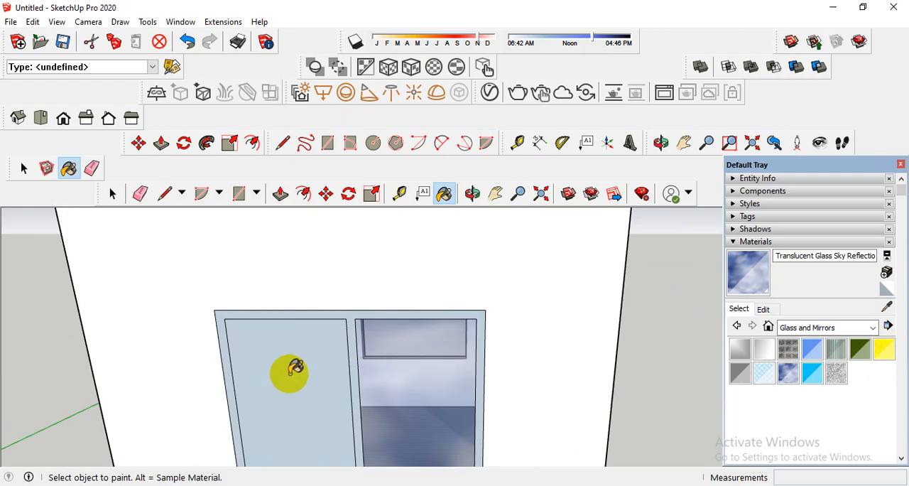
click(292, 373)
scroll(336, 374, down, 8)
middle_drag(394, 384, 205, 377)
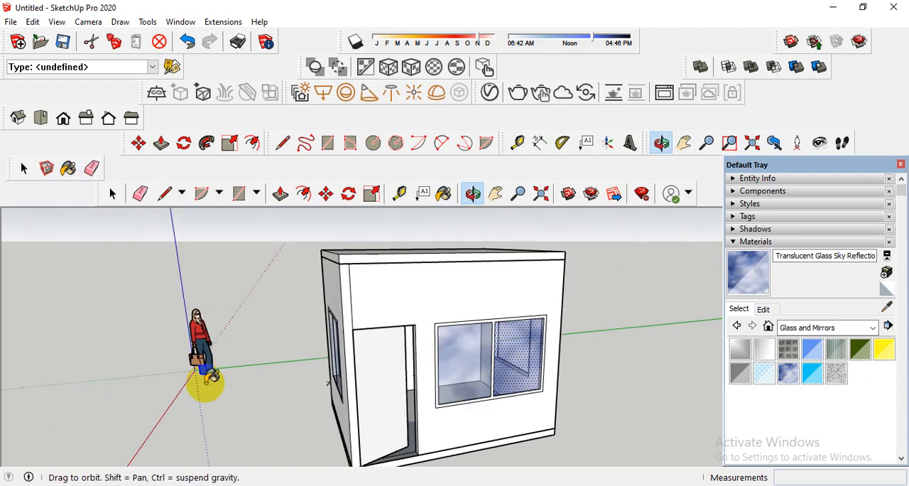
mouse_move(450, 365)
middle_down()
mouse_move(422, 363)
mouse_move(464, 363)
middle_up()
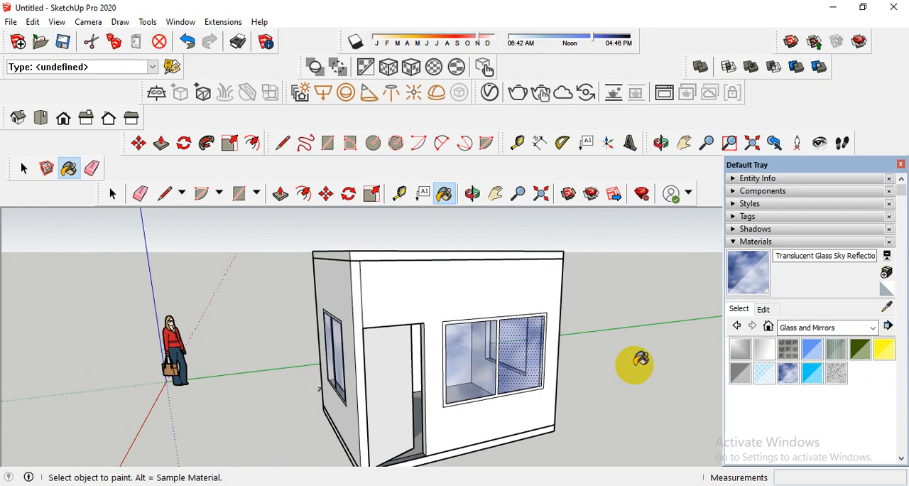
Use Paint Bucket to apply Translucent Glass Tinted to both panes of the window beside the door.
scroll(541, 352, up, 3)
scroll(540, 352, up, 1)
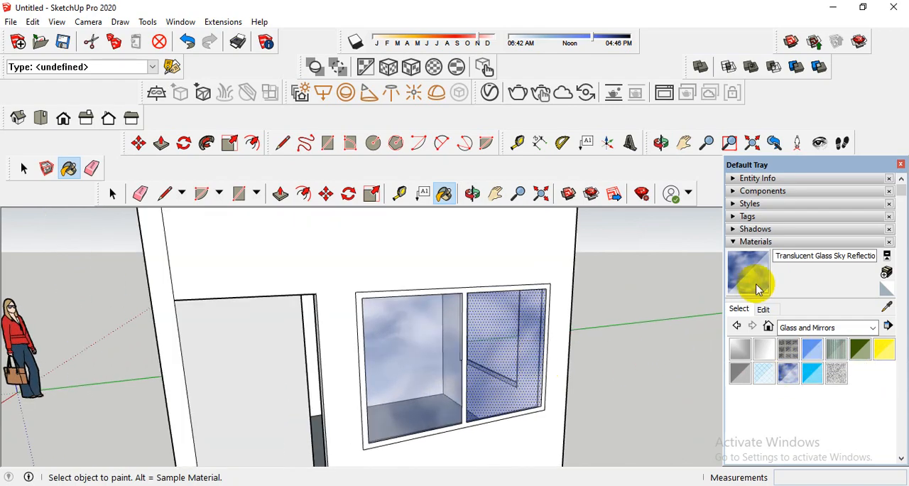
click(444, 203)
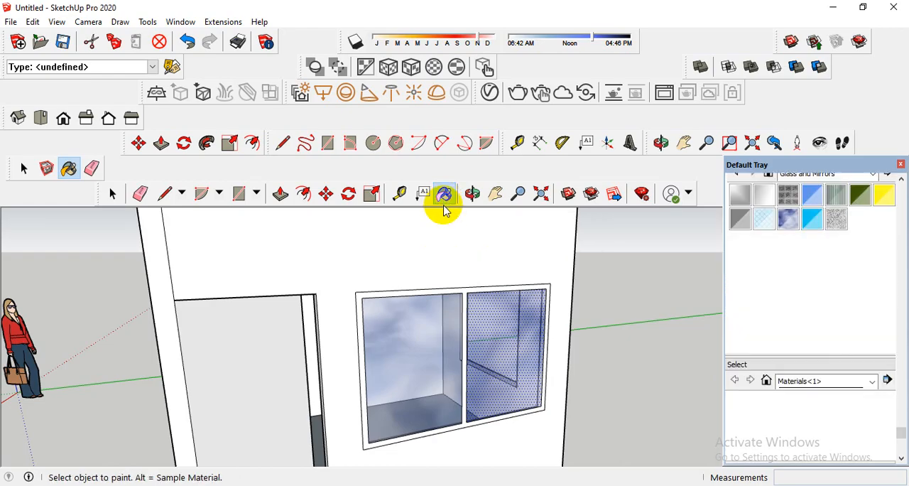
click(444, 194)
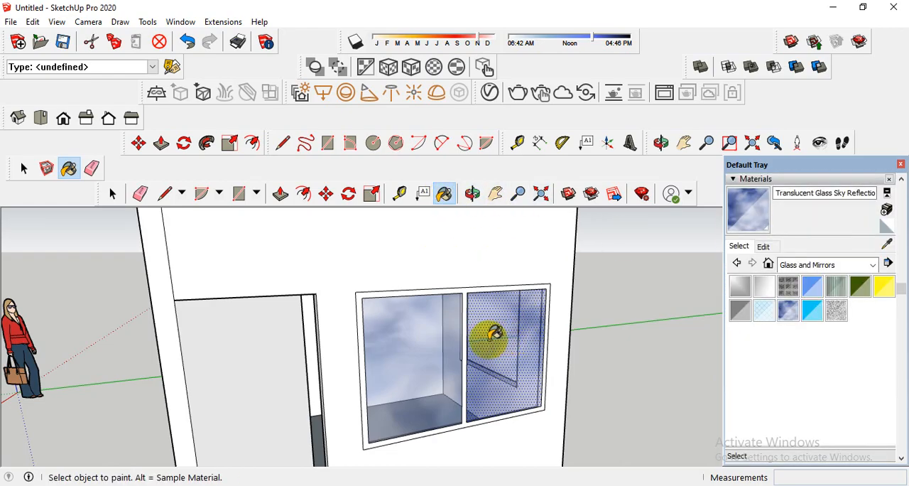
click(810, 312)
click(458, 350)
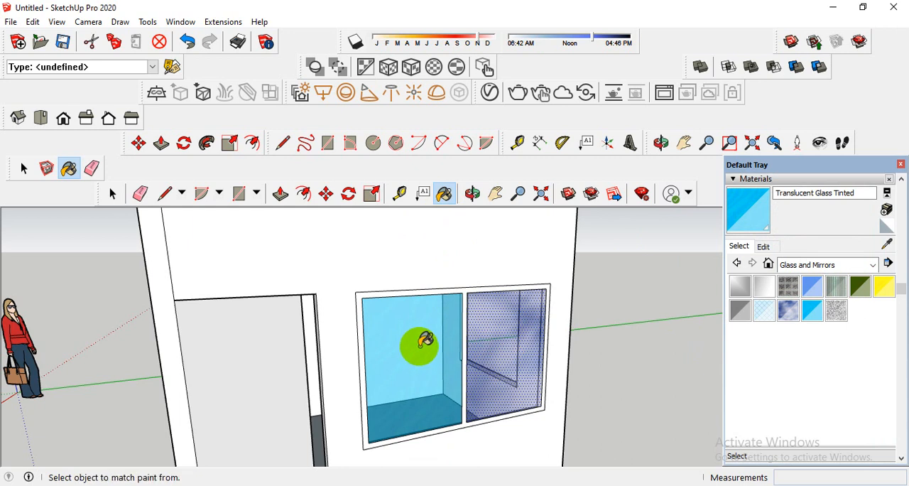
click(510, 337)
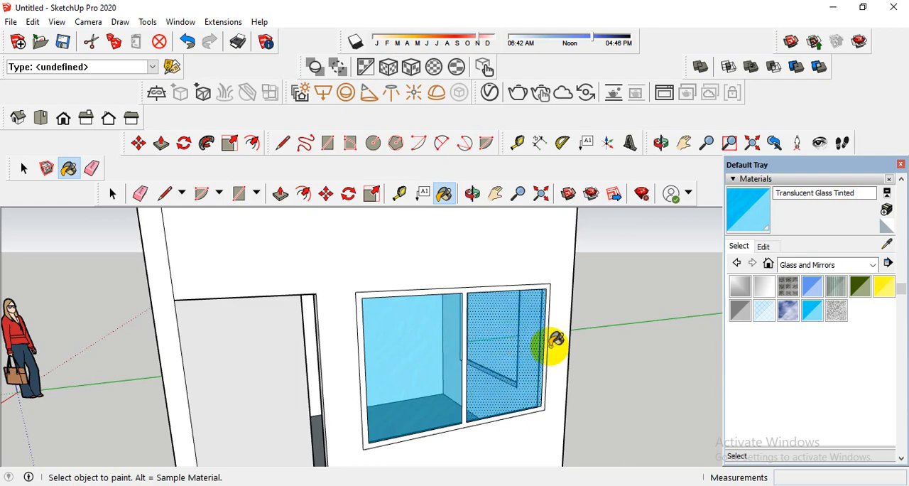
Paint both panes of the side wall window with Translucent Glass Tinted.
scroll(548, 347, down, 2)
middle_drag(429, 358, 564, 348)
click(435, 365)
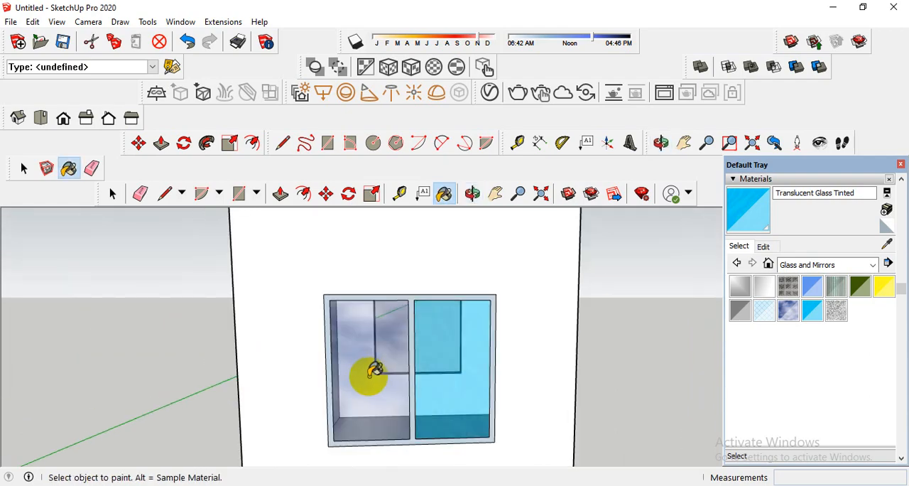
click(373, 371)
scroll(430, 358, down, 3)
middle_drag(447, 363, 263, 363)
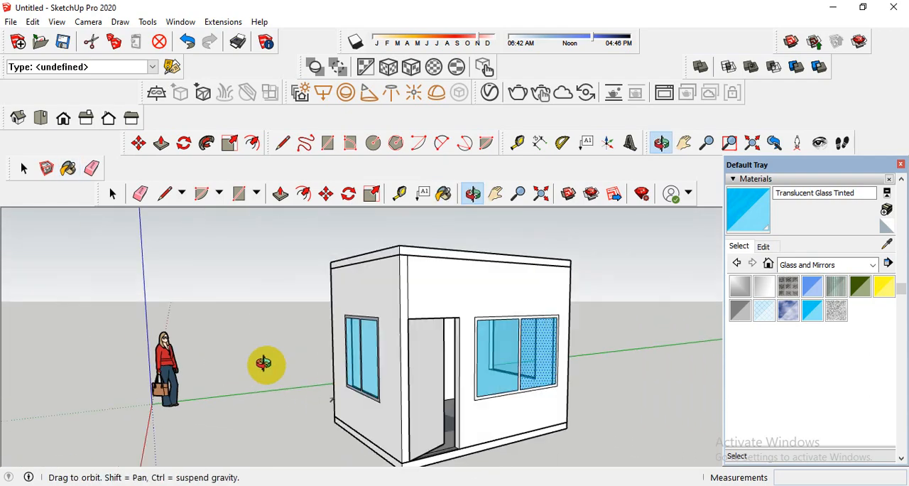
Paint the frame of the window beside the door with Metal Corrugated Shiny from the Metal materials.
scroll(518, 319, up, 5)
scroll(523, 295, up, 3)
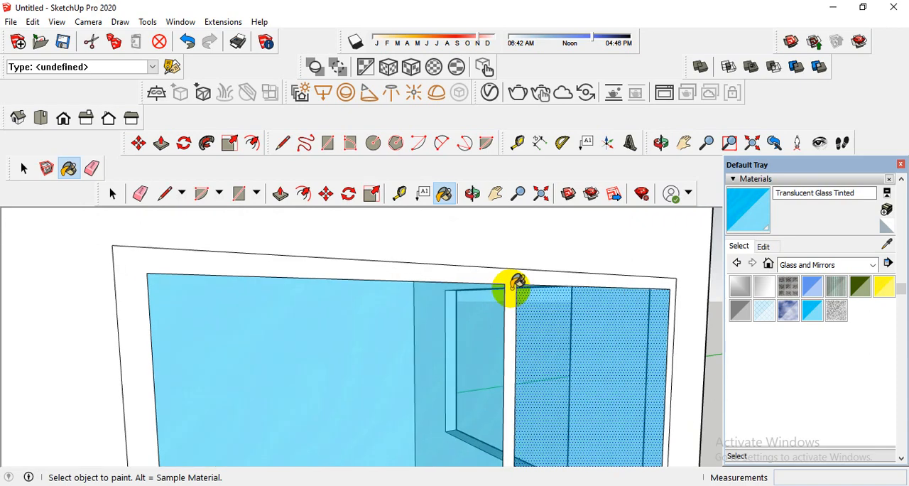
middle_drag(513, 290, 476, 297)
scroll(482, 304, down, 4)
scroll(503, 309, down, 3)
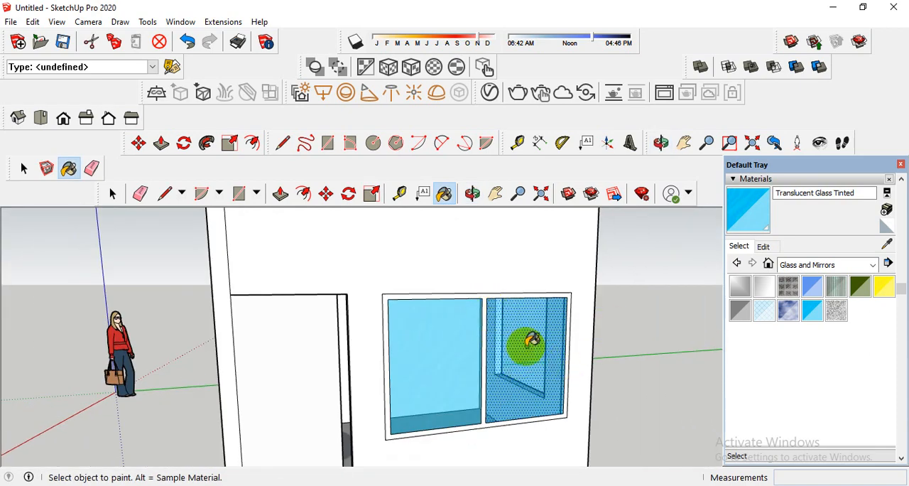
scroll(498, 295, up, 4)
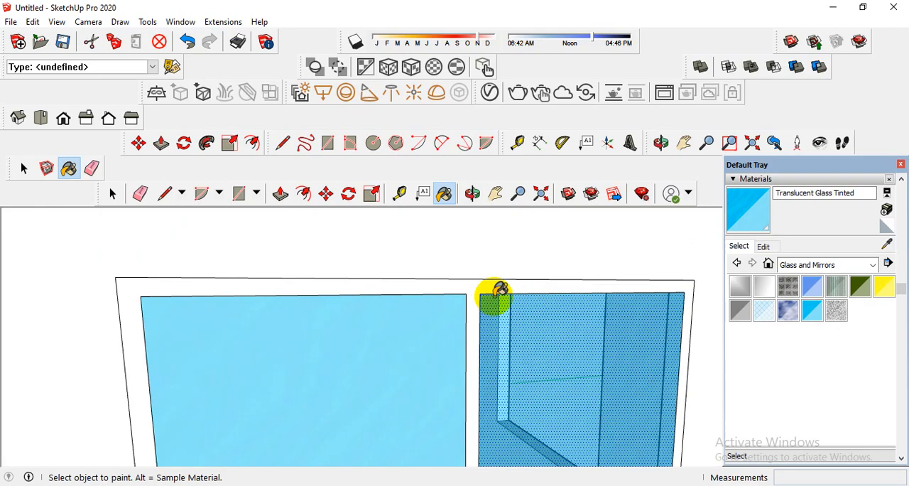
click(805, 265)
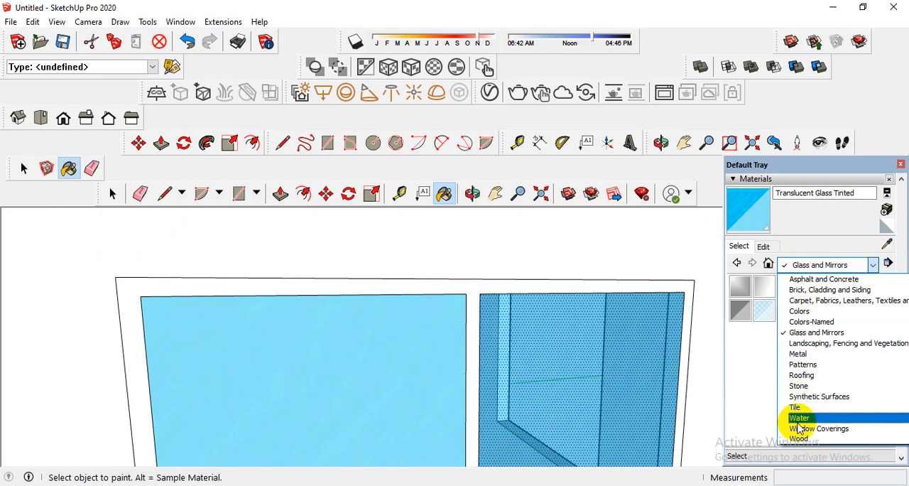
click(801, 354)
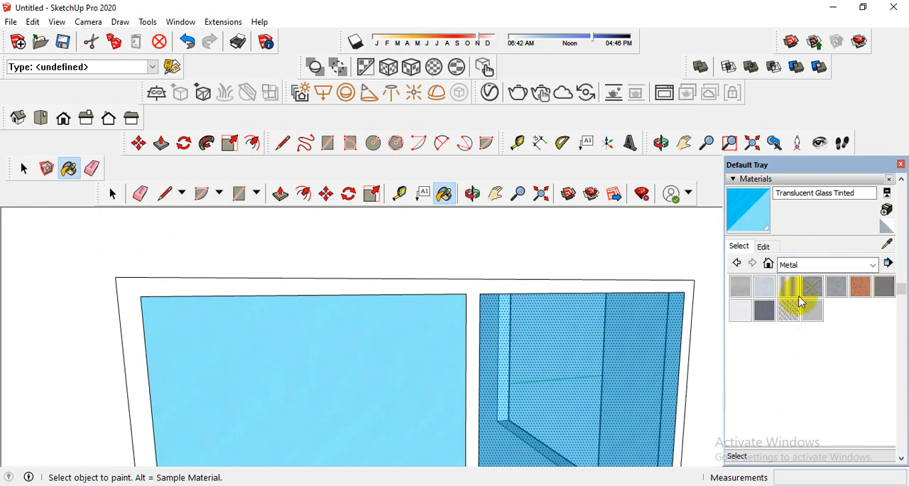
click(790, 288)
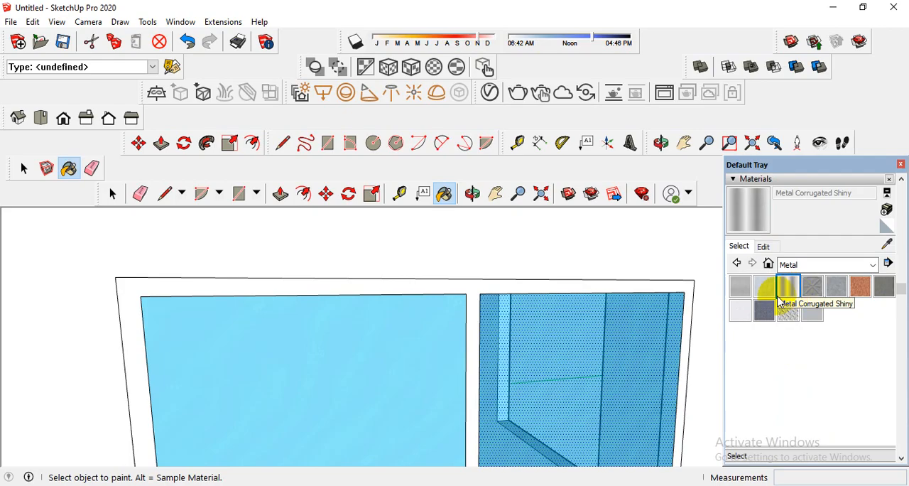
click(516, 287)
scroll(508, 290, down, 8)
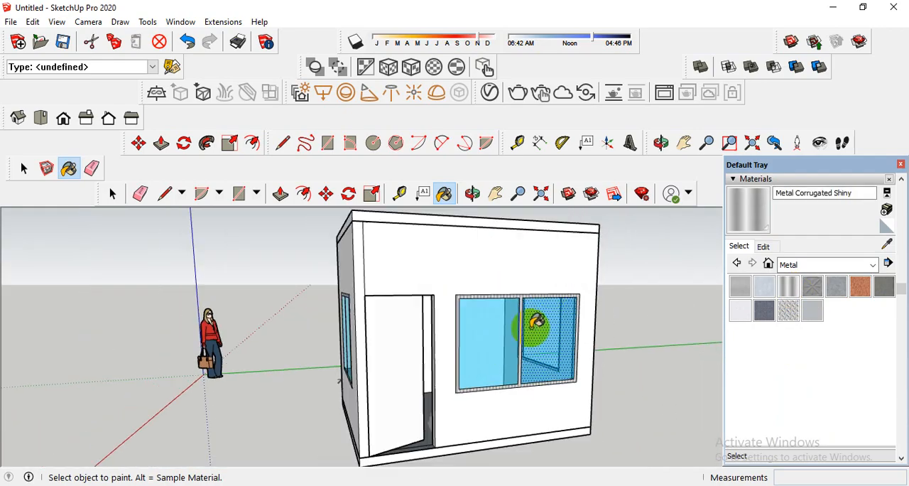
Apply Metal Corrugated Shiny to the frame of the side wall window.
scroll(538, 322, down, 1)
middle_drag(379, 331, 446, 308)
scroll(447, 306, up, 5)
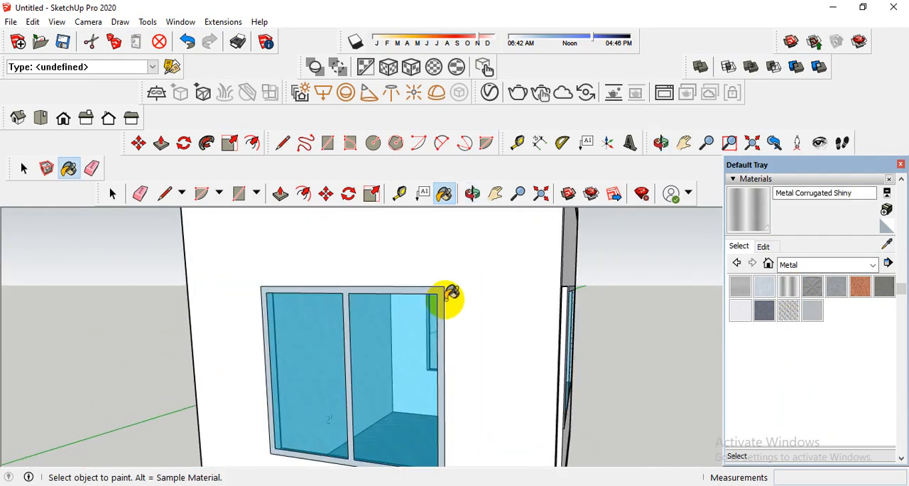
scroll(448, 295, up, 2)
click(438, 289)
scroll(419, 312, down, 4)
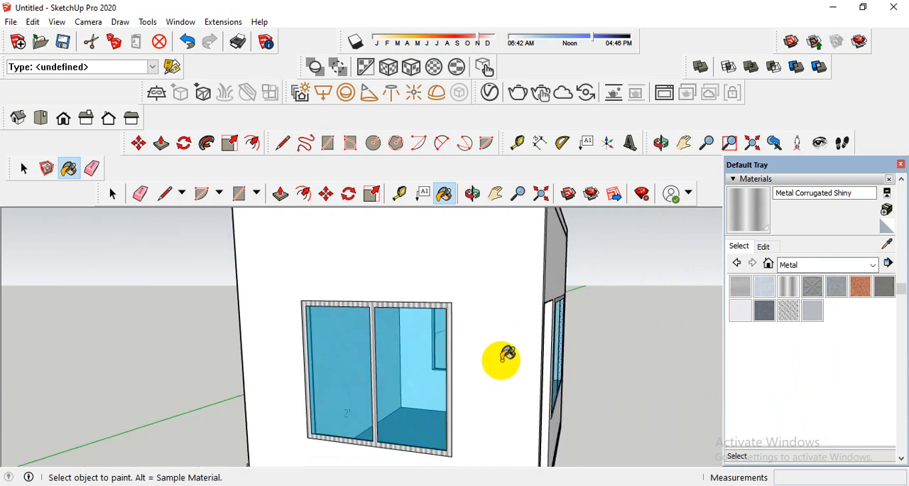
scroll(506, 355, down, 3)
Paint the open door's front face with Metal Rusted from the Metal materials.
middle_drag(507, 355, 528, 331)
click(802, 266)
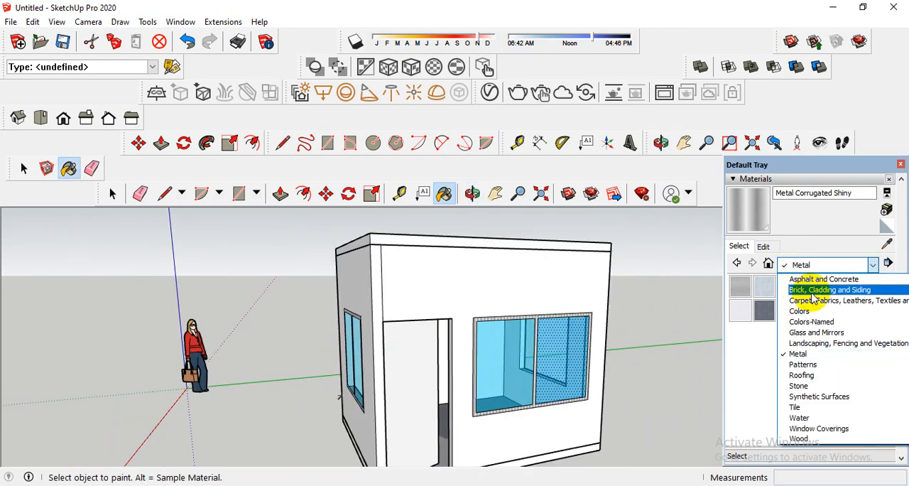
click(824, 353)
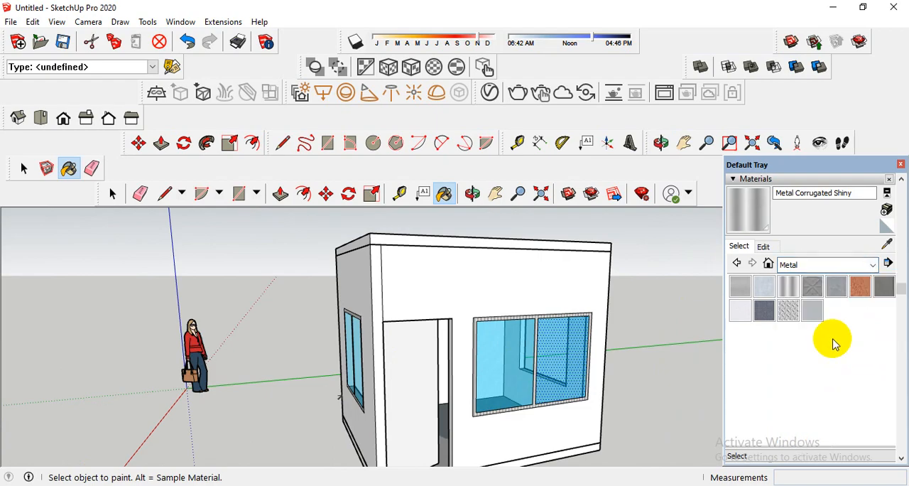
click(859, 286)
click(400, 364)
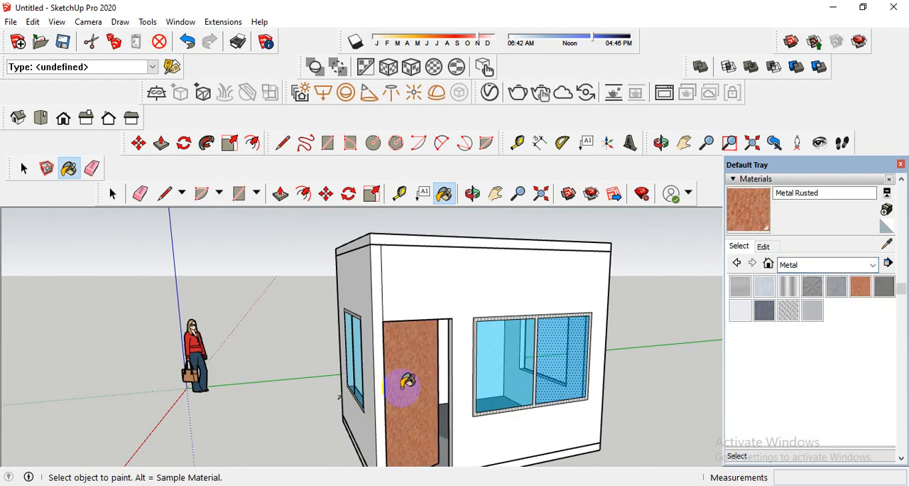
middle_drag(402, 381, 369, 374)
scroll(386, 374, up, 5)
scroll(402, 371, up, 2)
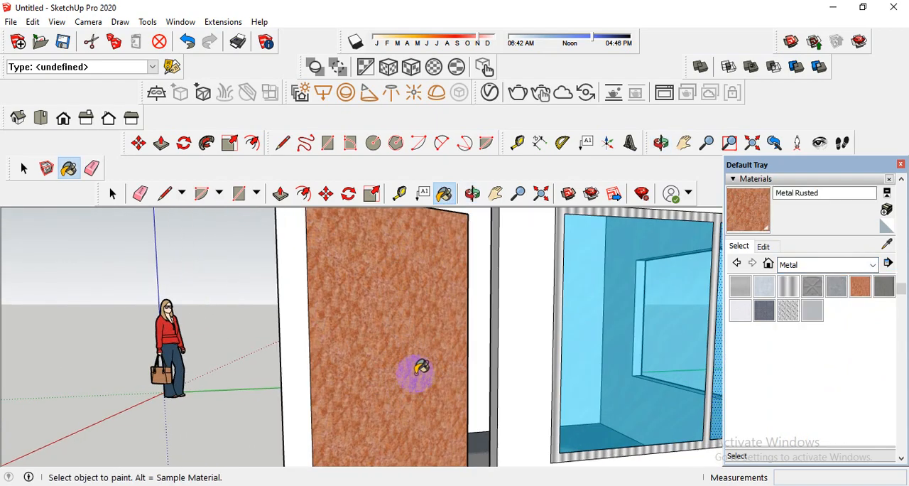
scroll(416, 370, down, 6)
Try Wood OSB from the Wood materials on the door's front face.
click(807, 270)
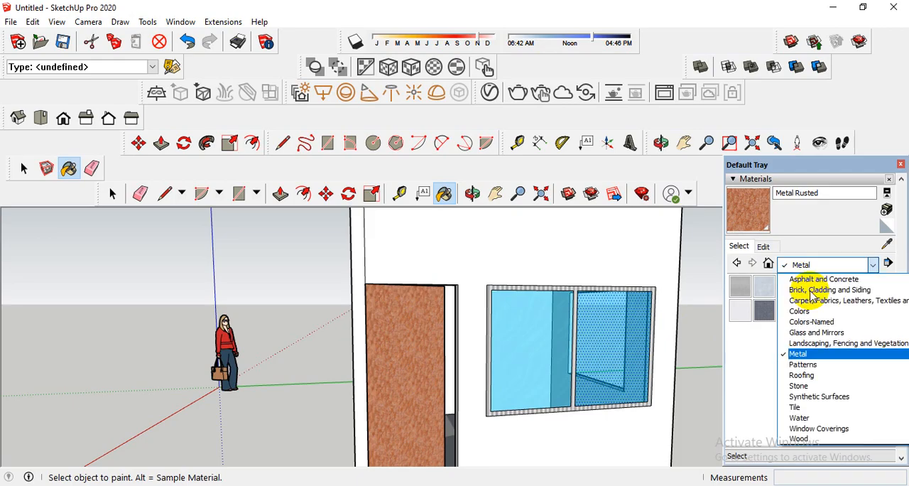
click(807, 439)
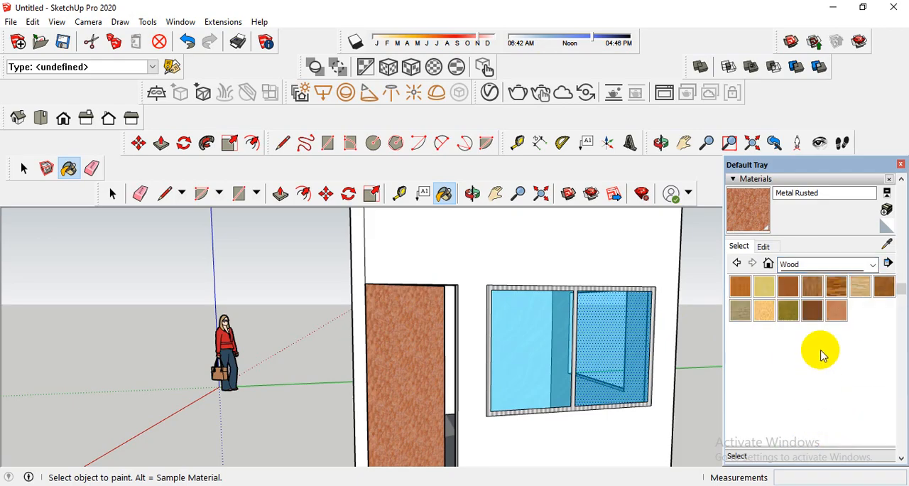
click(765, 311)
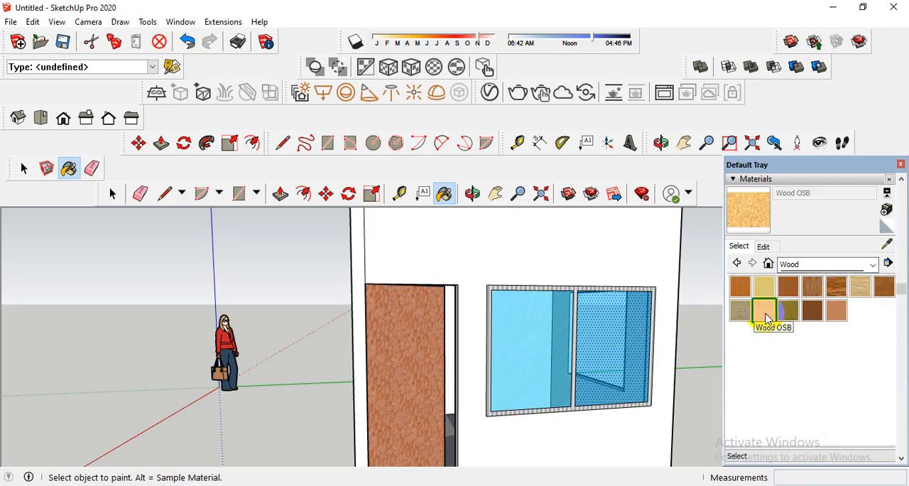
click(409, 365)
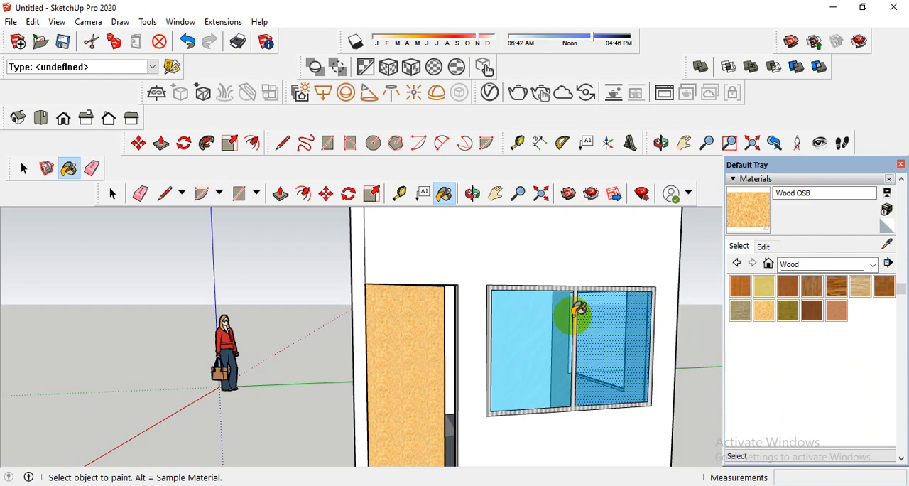
Try Wood Bamboo and Wood Floor Dark on the door's front face.
click(740, 286)
click(411, 354)
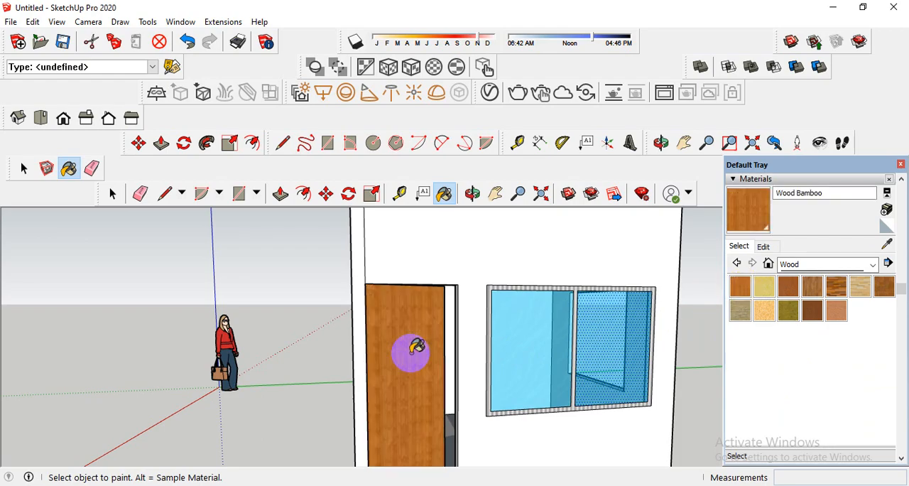
scroll(409, 352, up, 5)
scroll(418, 352, down, 2)
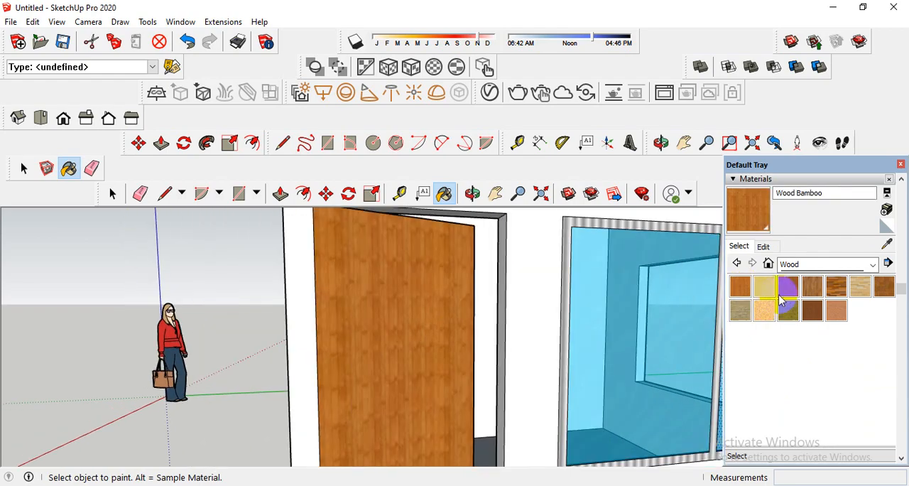
click(836, 286)
click(445, 329)
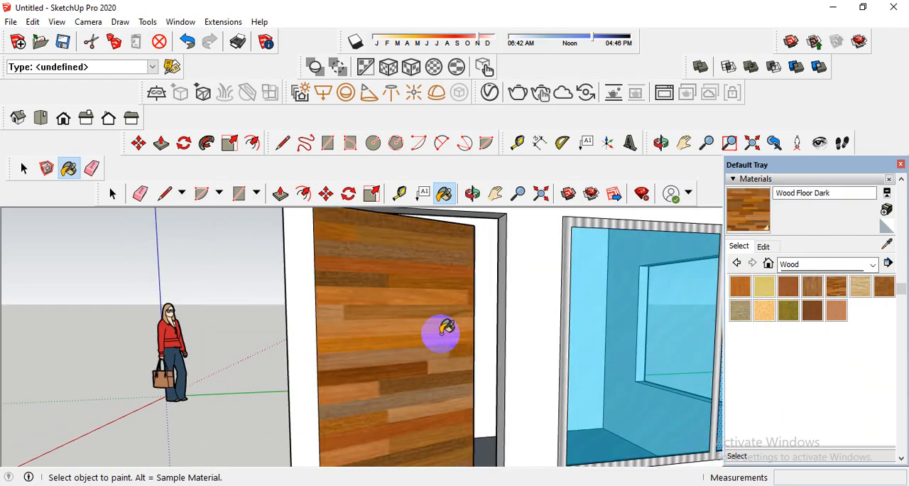
Paint the door's front face with Wood Floor Parquet from the Wood materials.
click(885, 288)
click(438, 313)
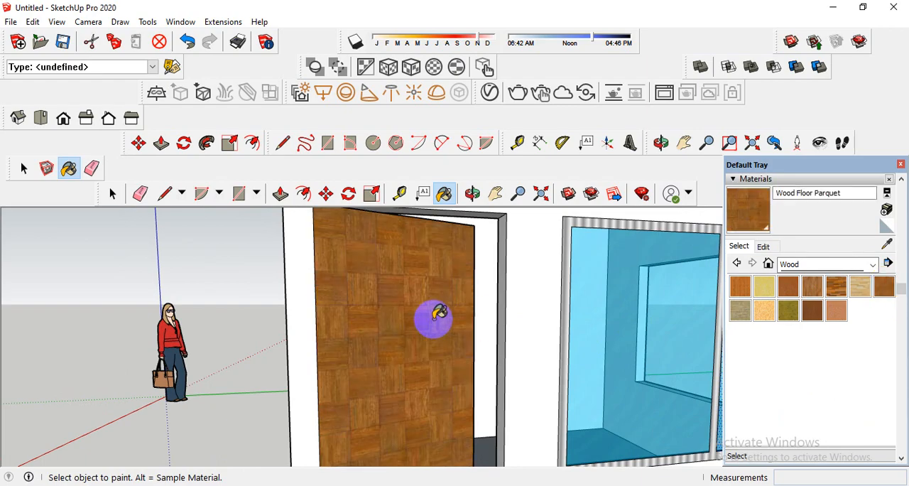
scroll(469, 318, down, 1)
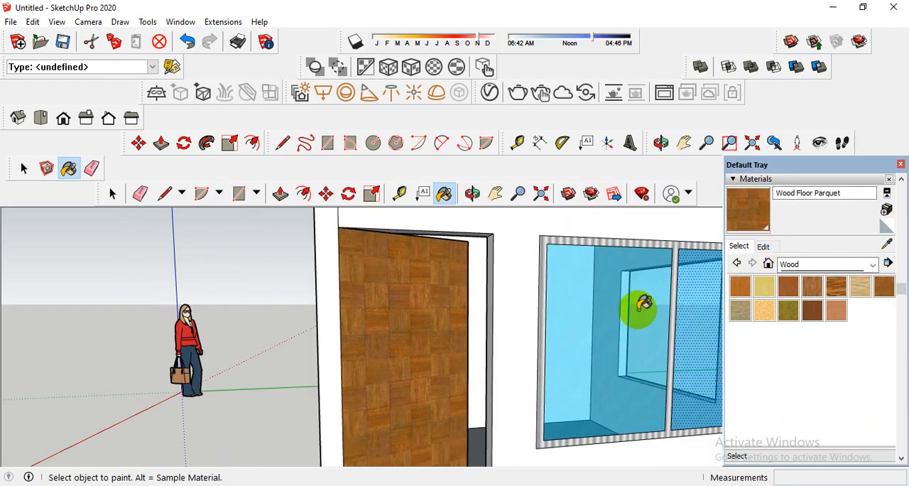
scroll(548, 308, down, 3)
Browse the In Model, Materials and 3d Printing material collections.
middle_drag(548, 308, 618, 319)
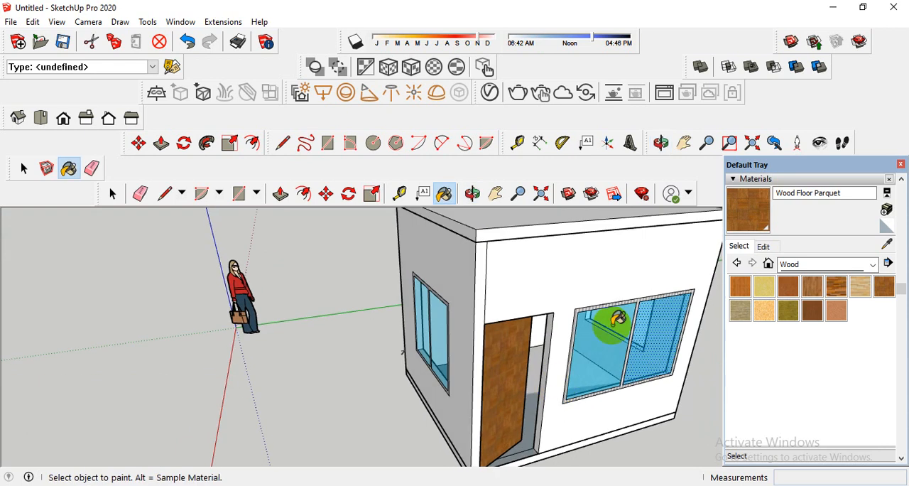
click(796, 264)
scroll(810, 285, up, 1)
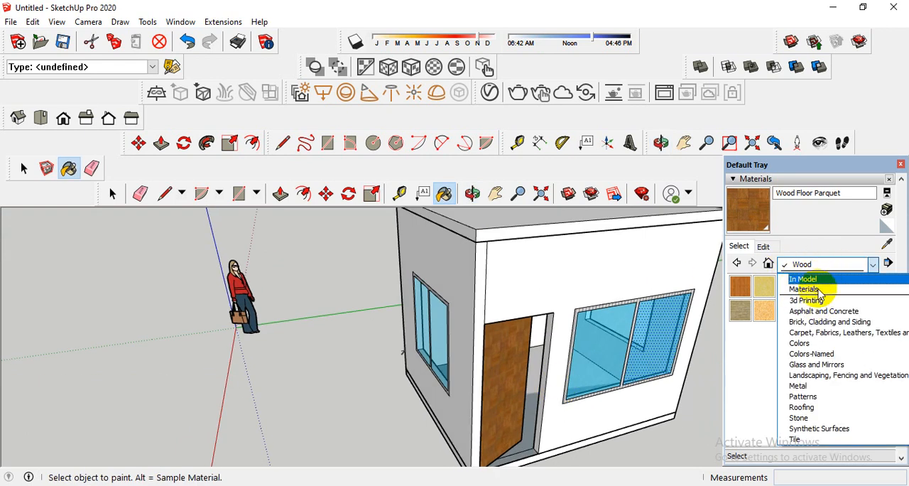
click(815, 280)
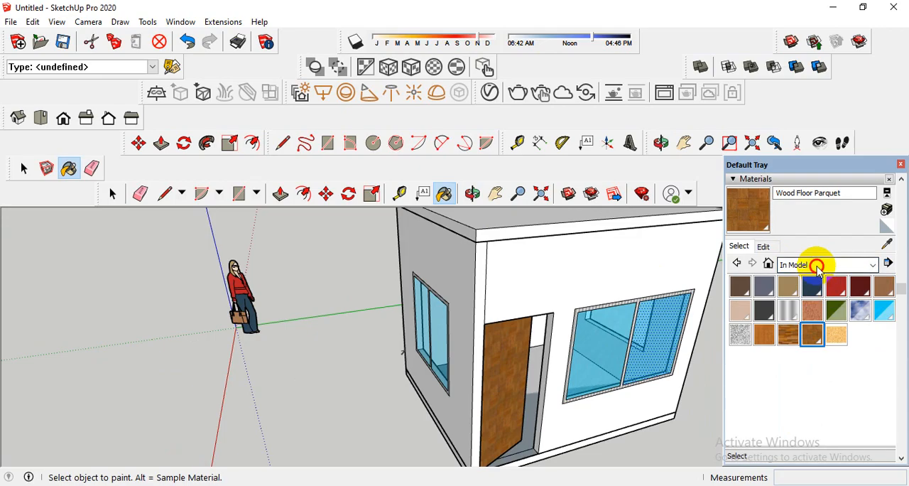
click(817, 267)
click(806, 288)
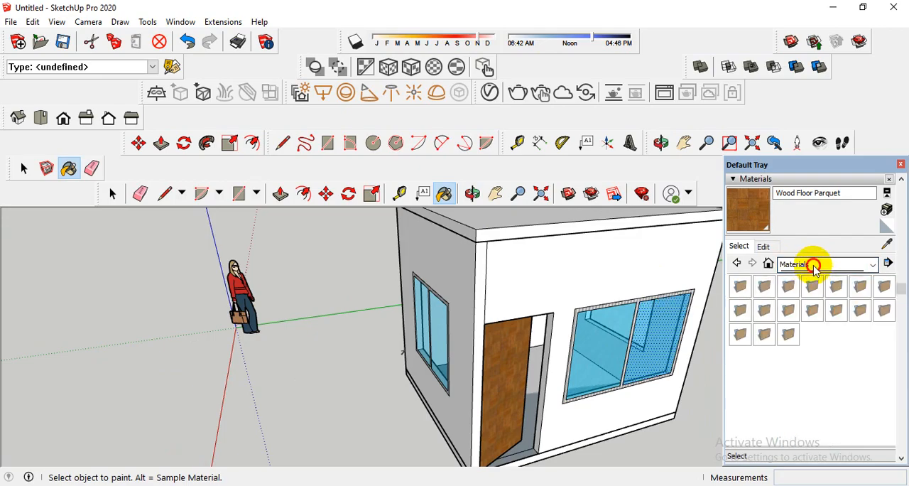
click(815, 267)
click(812, 290)
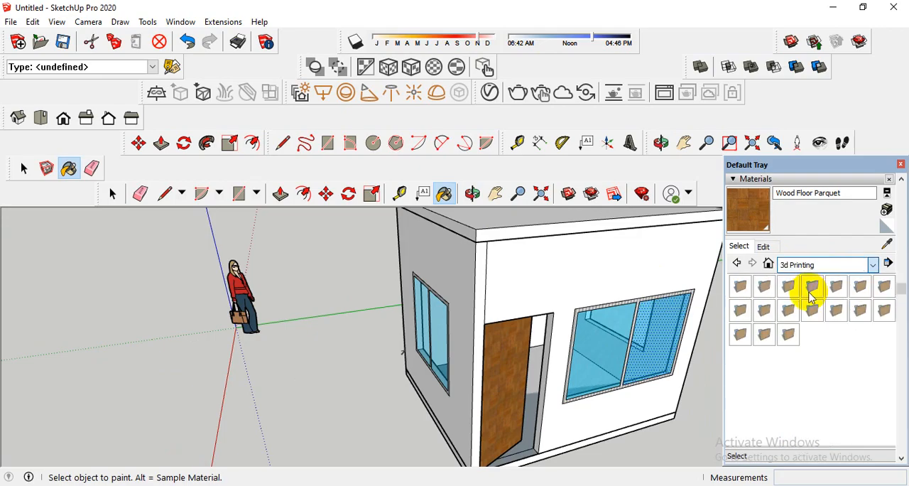
Paint the front wall around the door and window with Brick Antique 02 from Brick, Cladding and Siding.
click(826, 266)
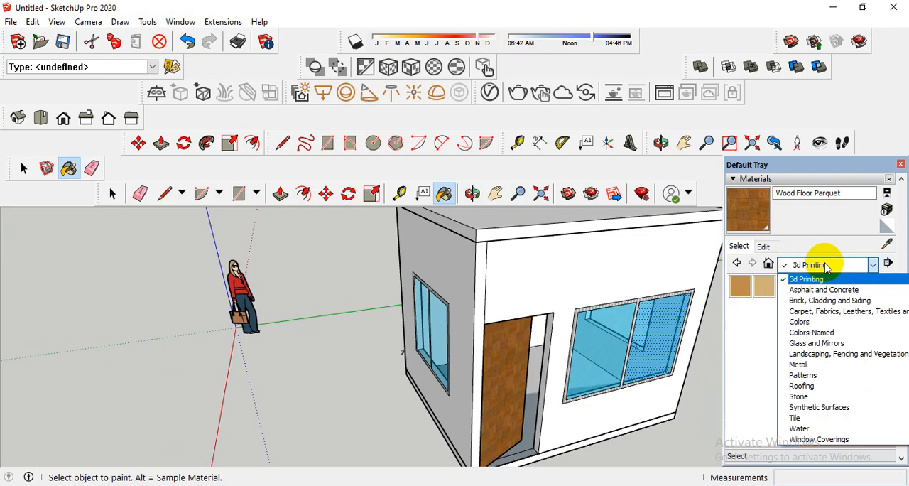
click(817, 304)
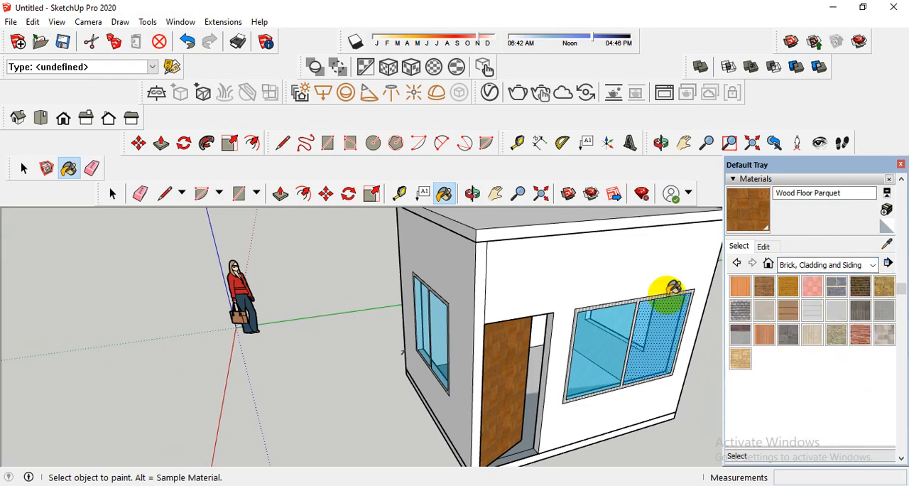
middle_drag(666, 291, 714, 276)
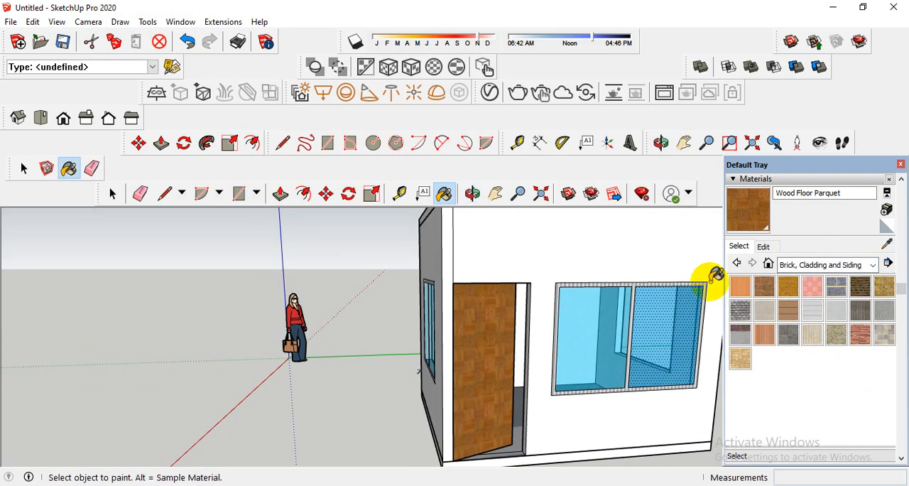
click(789, 291)
click(569, 266)
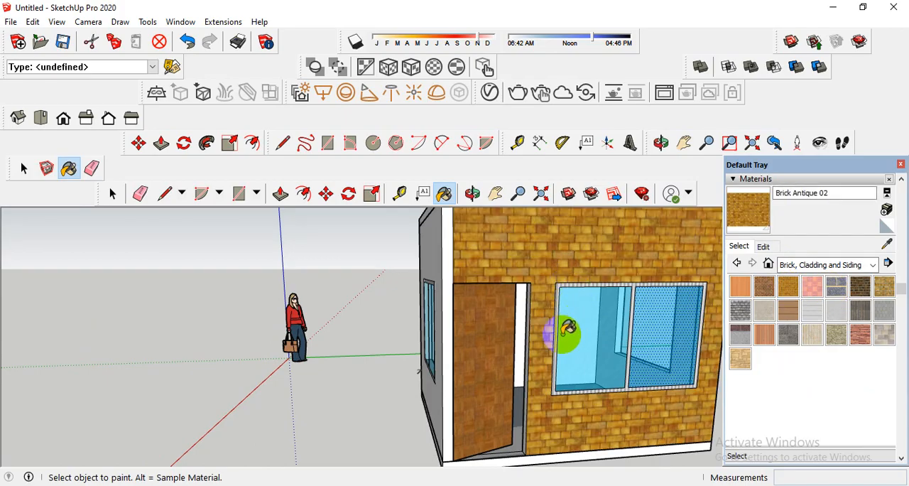
scroll(571, 326, down, 3)
middle_drag(575, 330, 585, 320)
Paint the side wall around the window with 0038_Orange from the Colors-Named materials.
scroll(497, 256, up, 2)
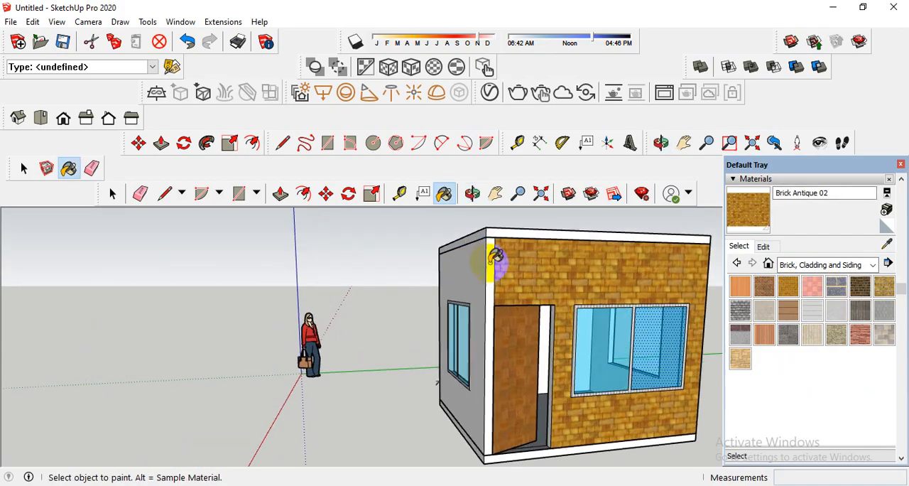
scroll(510, 290, down, 2)
middle_drag(521, 290, 582, 295)
click(824, 267)
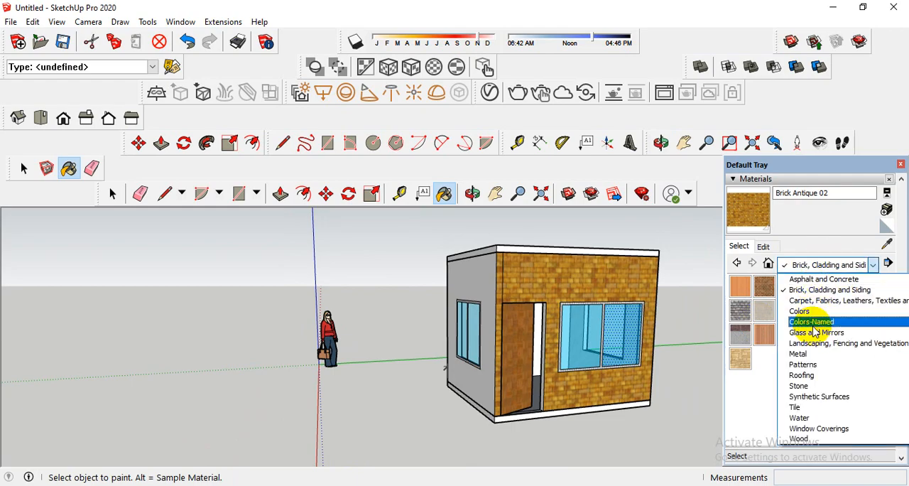
click(813, 323)
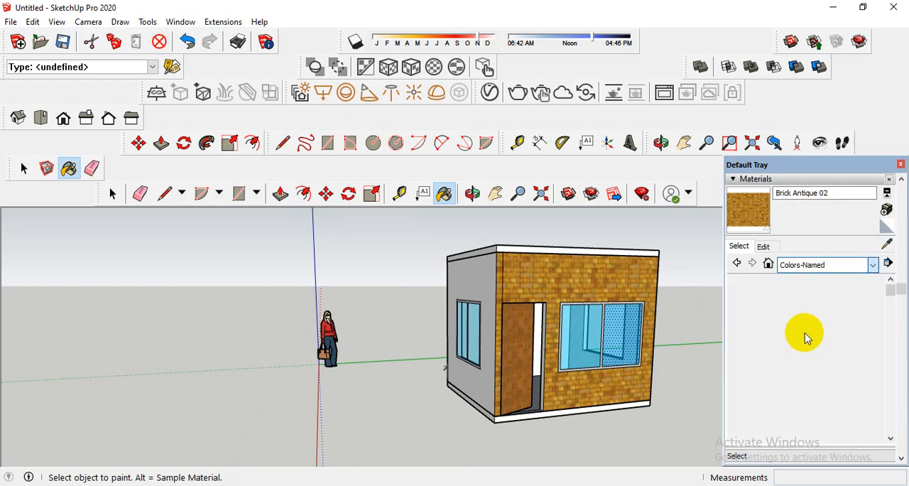
click(765, 434)
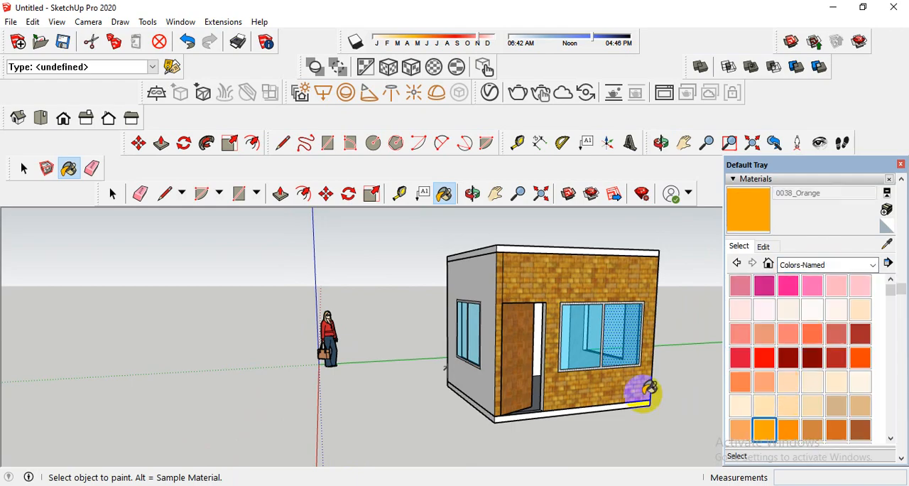
scroll(475, 281, up, 4)
click(488, 287)
scroll(487, 289, down, 3)
middle_drag(544, 320, 392, 315)
click(598, 295)
mouse_move(599, 295)
middle_down()
mouse_move(670, 304)
mouse_move(585, 325)
mouse_move(669, 316)
mouse_move(558, 342)
middle_up()
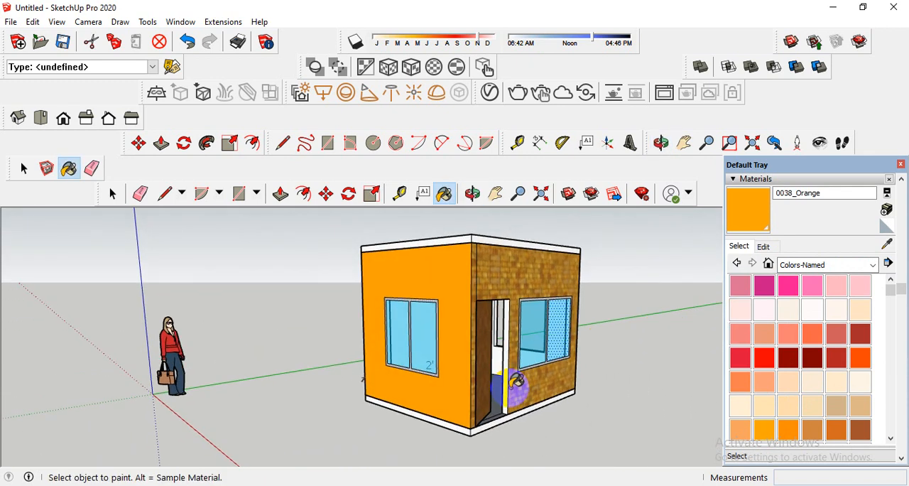
Paint the base slab under the walls with Marble Carrara Gold Floor Tile from the Tile materials.
click(787, 265)
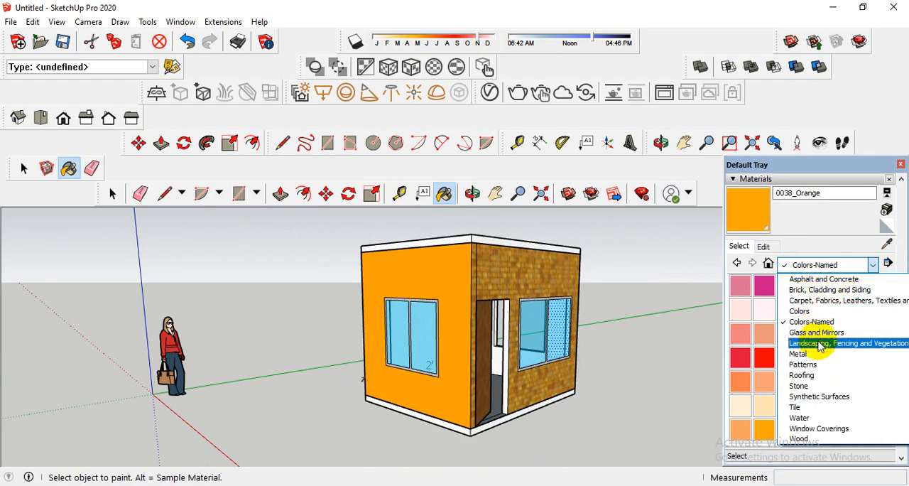
click(803, 407)
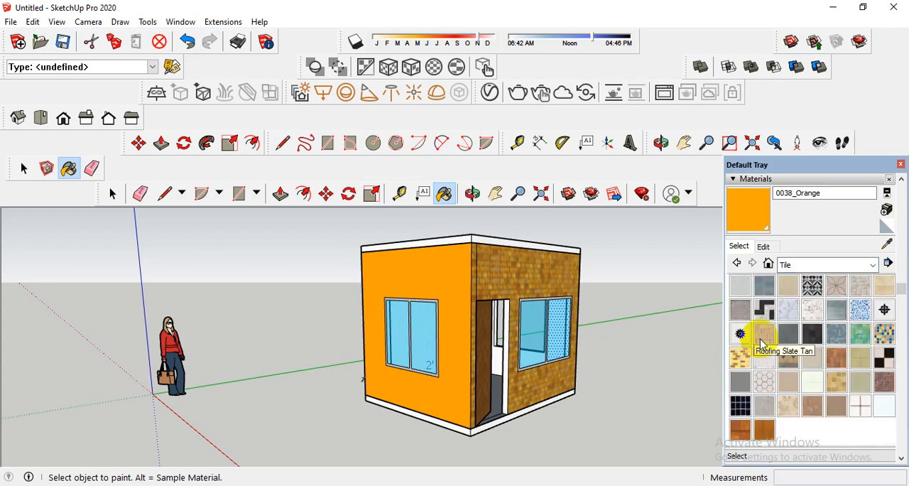
click(812, 309)
scroll(497, 402, up, 6)
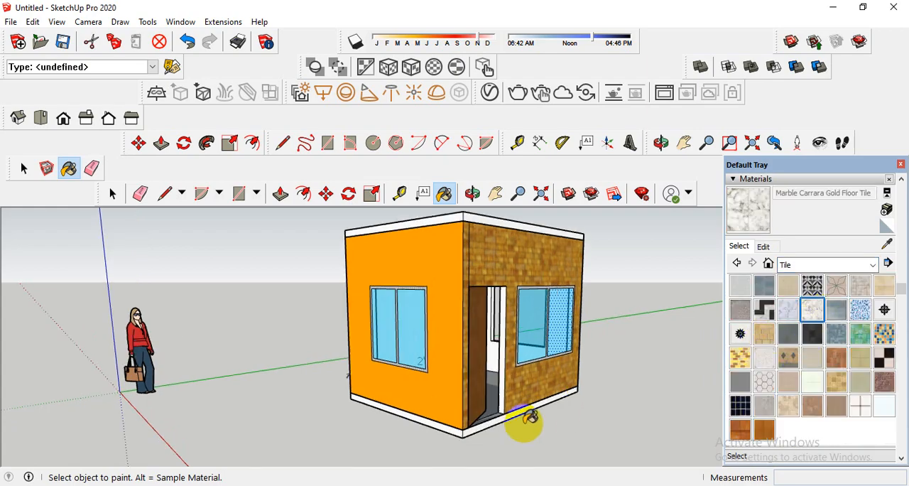
click(476, 414)
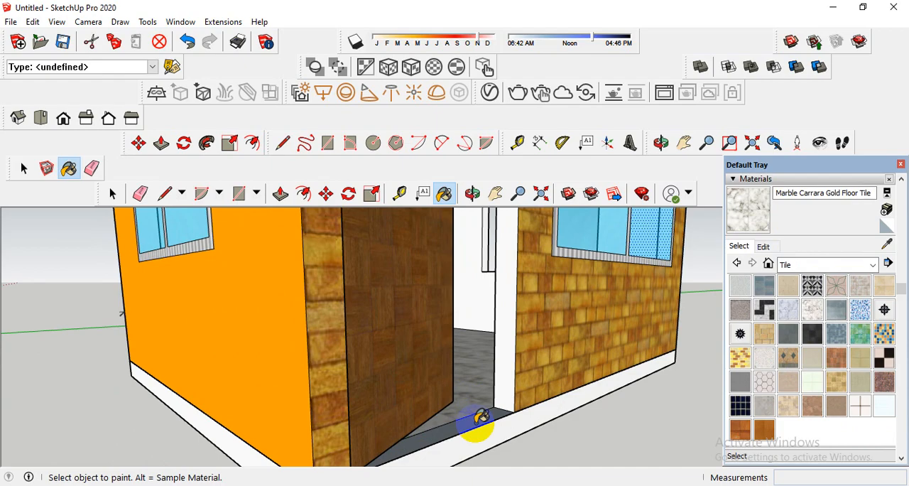
scroll(483, 430, down, 10)
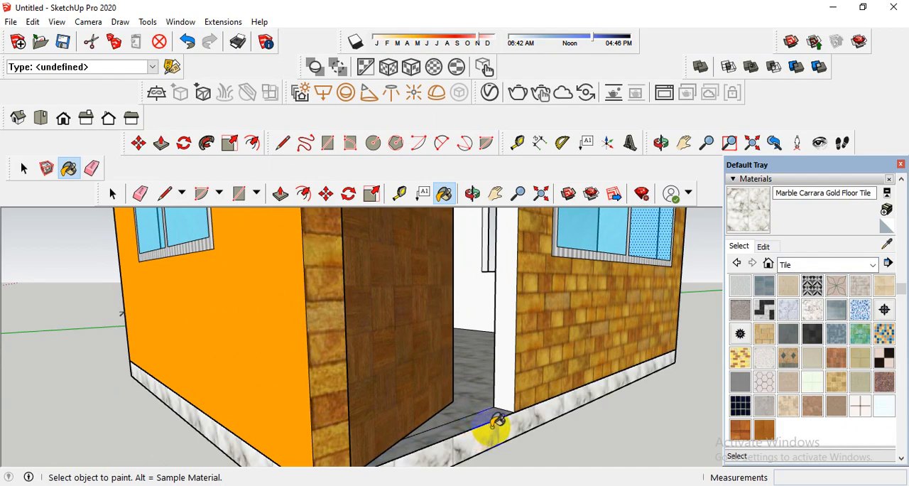
Paint the roof slab with the same Marble Carrara Gold Floor Tile material.
scroll(477, 280, up, 6)
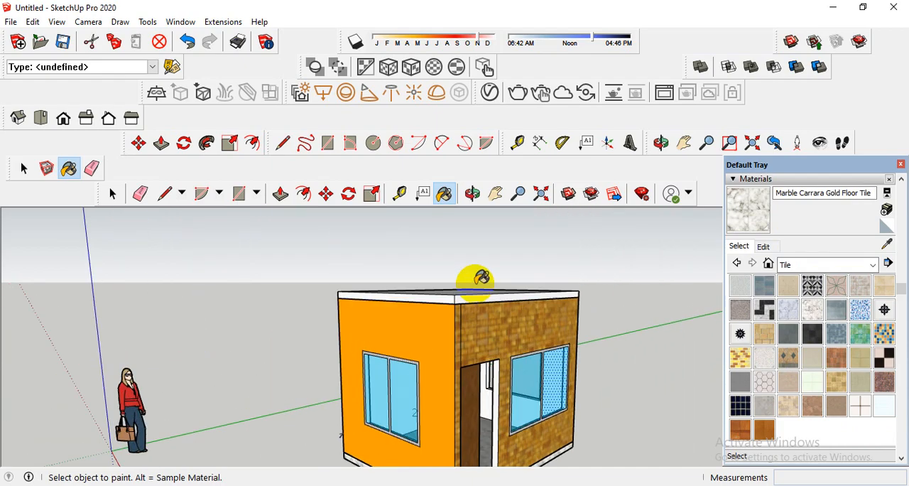
middle_drag(479, 286, 476, 339)
click(499, 363)
scroll(494, 369, up, 3)
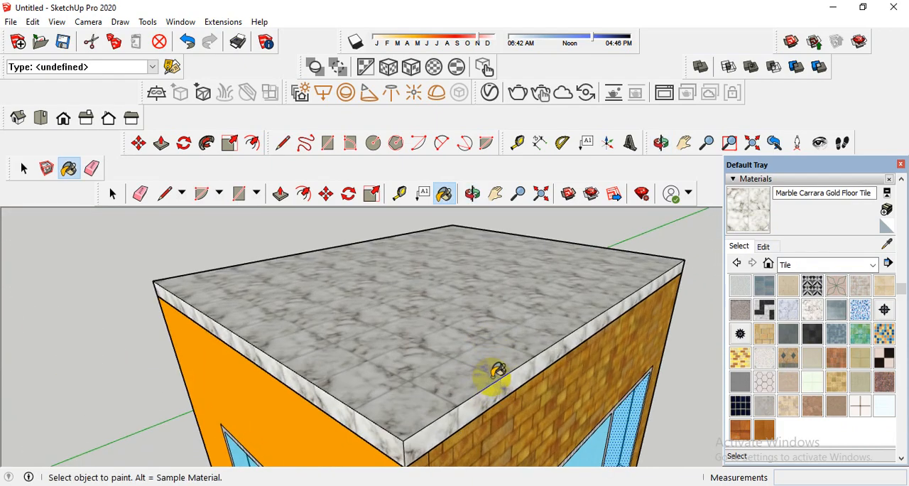
middle_drag(493, 372, 431, 336)
scroll(432, 337, down, 6)
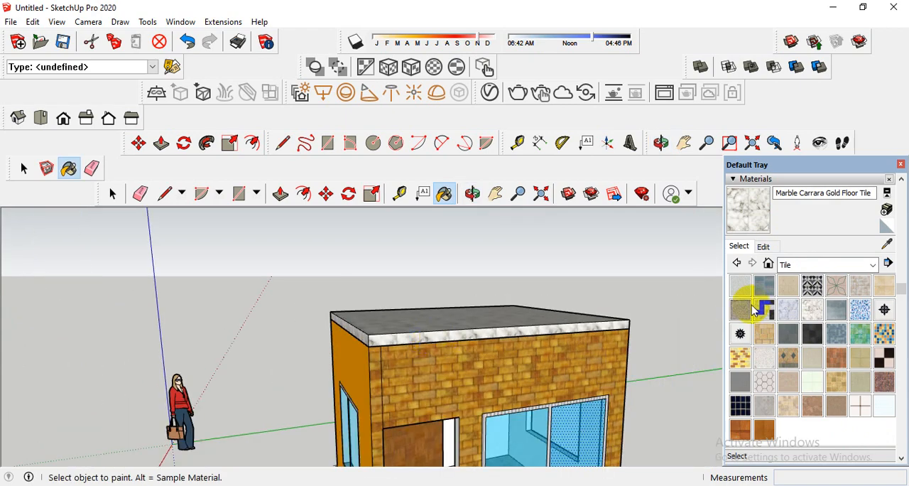
Edit the roof slab's marble material through its entity info and set the texture width to 48.
click(753, 181)
click(736, 179)
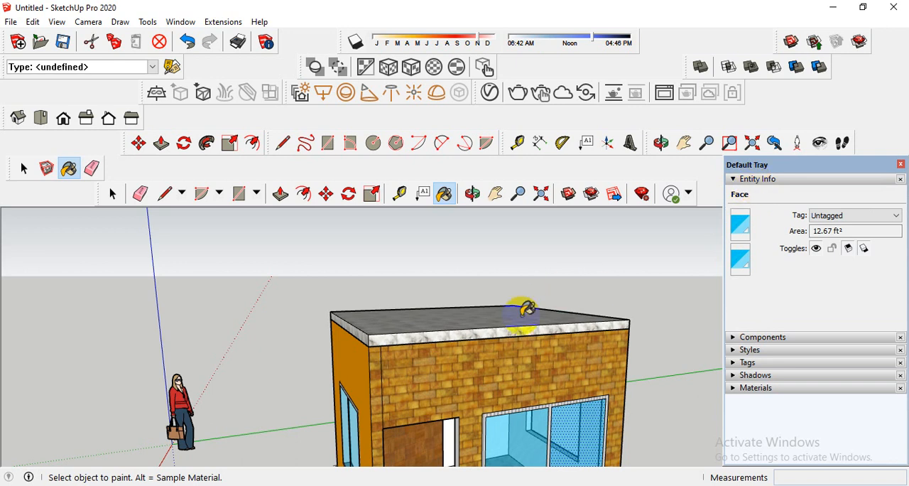
click(112, 193)
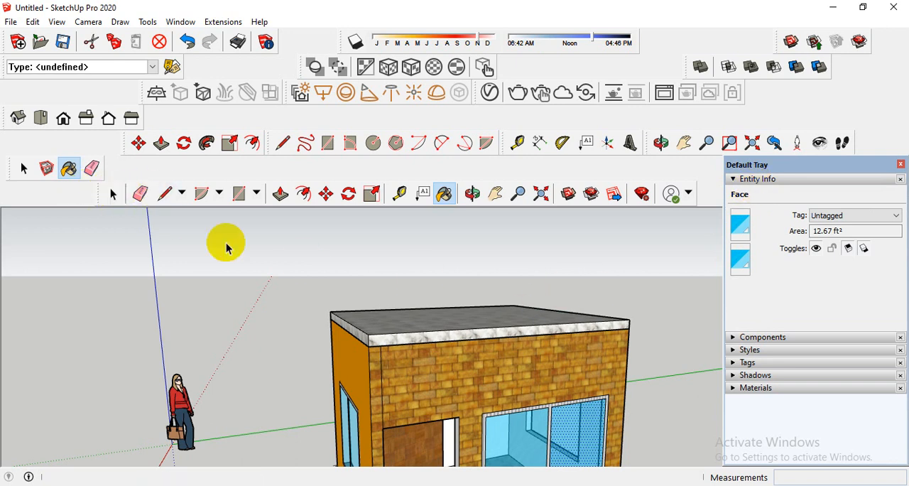
click(408, 323)
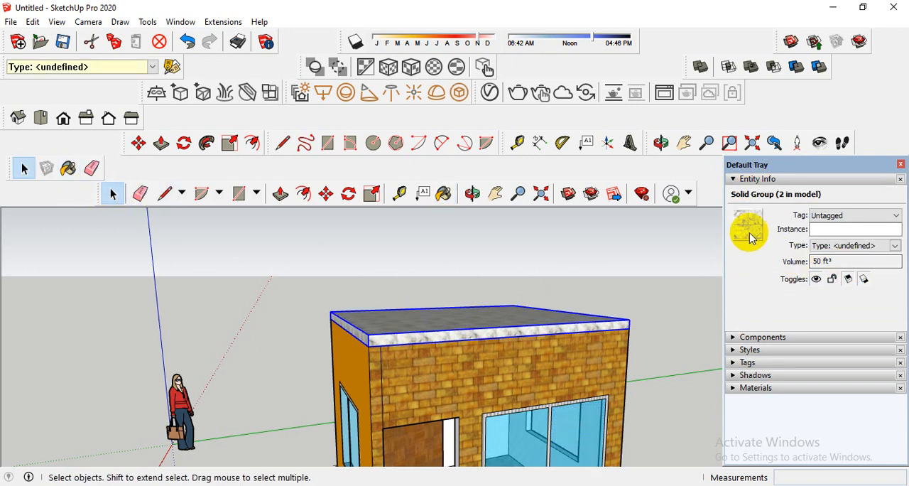
click(752, 229)
click(849, 330)
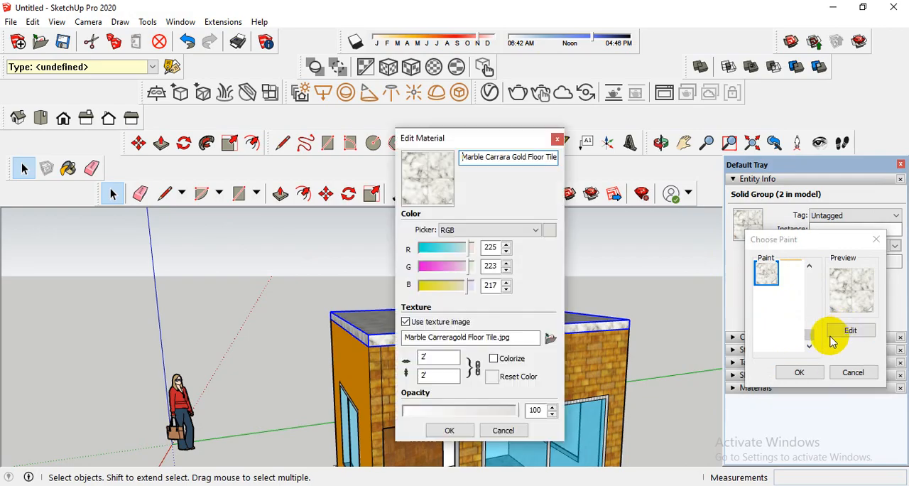
drag(436, 356, 396, 354)
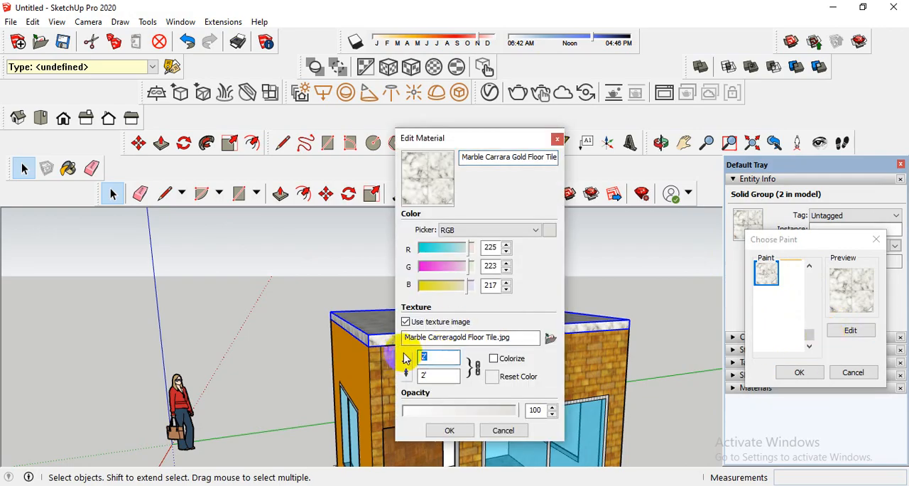
text(48)
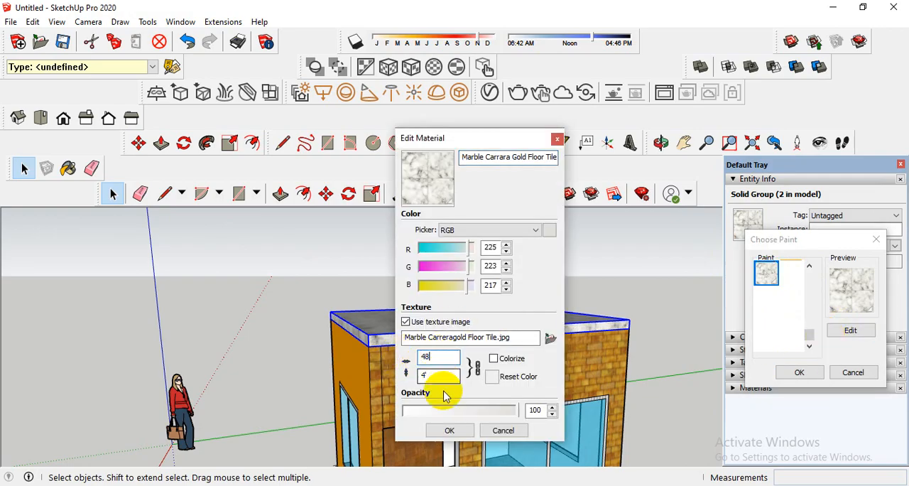
click(450, 430)
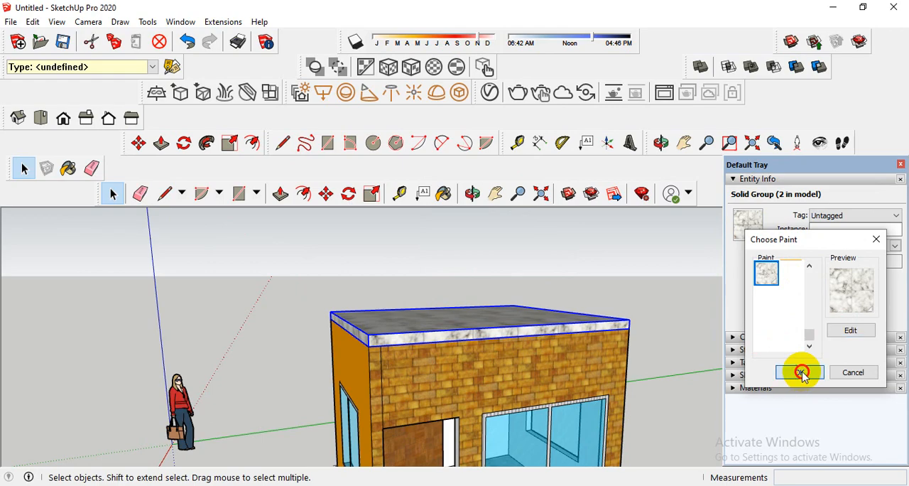
click(801, 372)
Reopen the material browser and display the Asphalt and Concrete collection.
scroll(526, 332, down, 5)
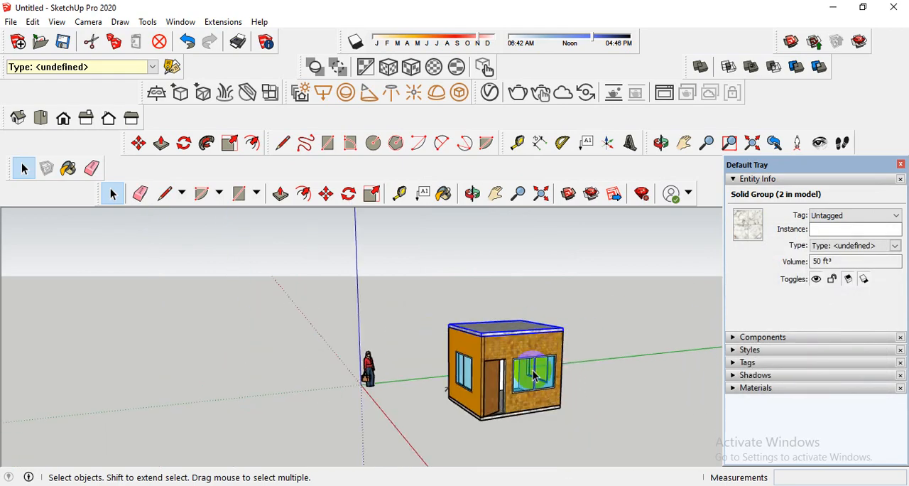
scroll(534, 377, up, 5)
middle_drag(497, 382, 505, 249)
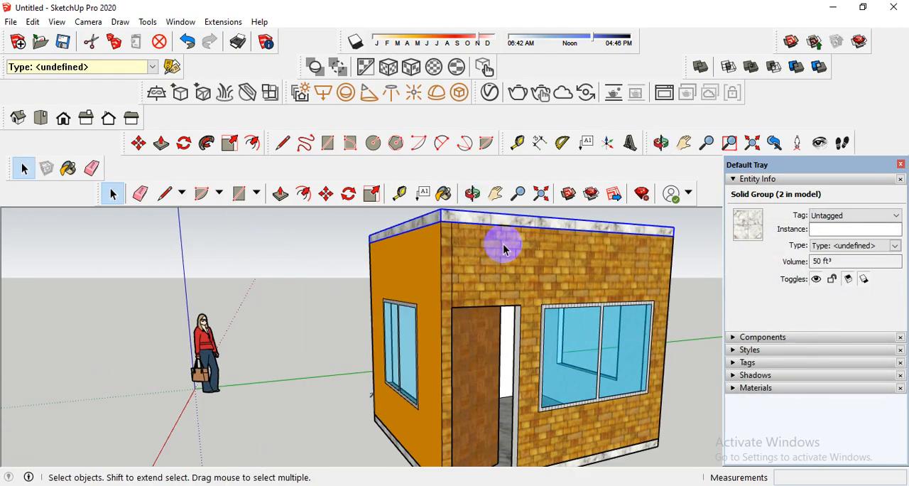
scroll(503, 264, down, 3)
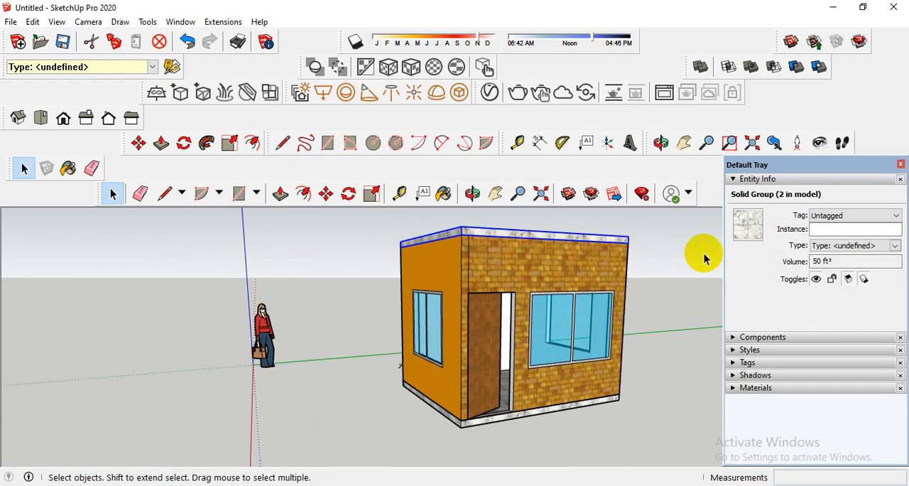
click(735, 389)
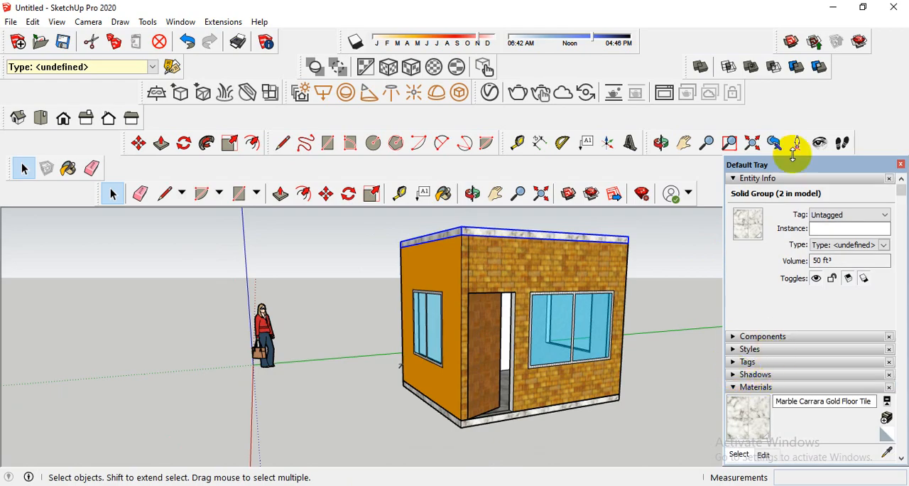
click(747, 179)
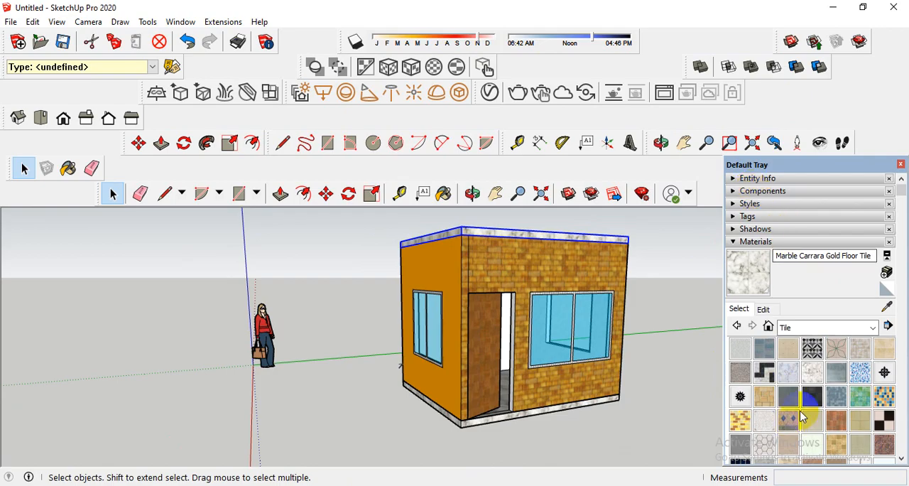
middle_drag(553, 401, 643, 388)
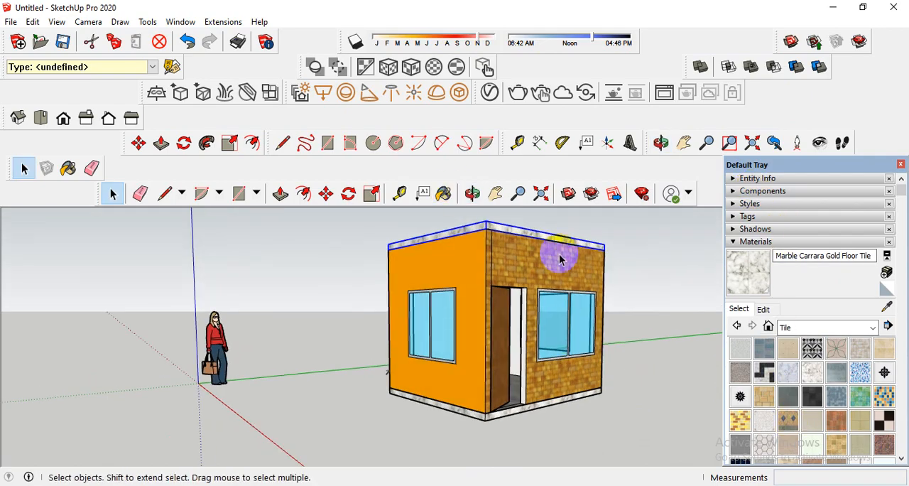
scroll(536, 396, down, 2)
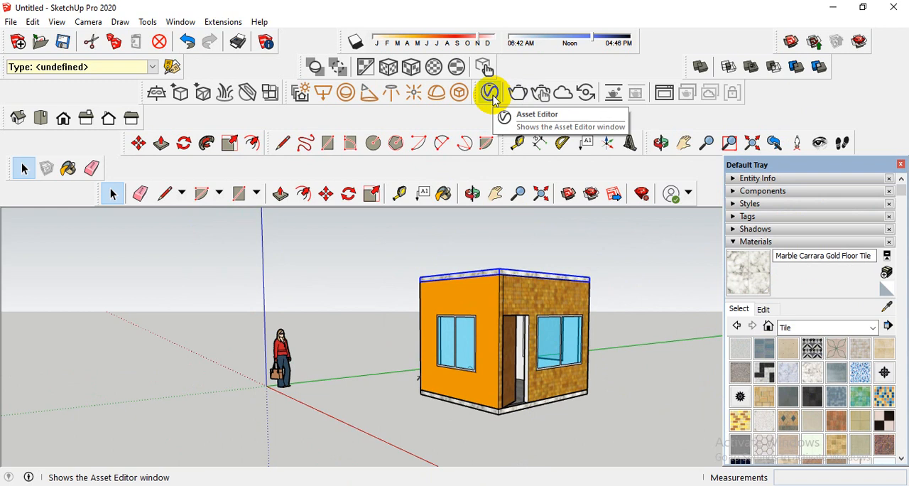
click(833, 329)
click(827, 343)
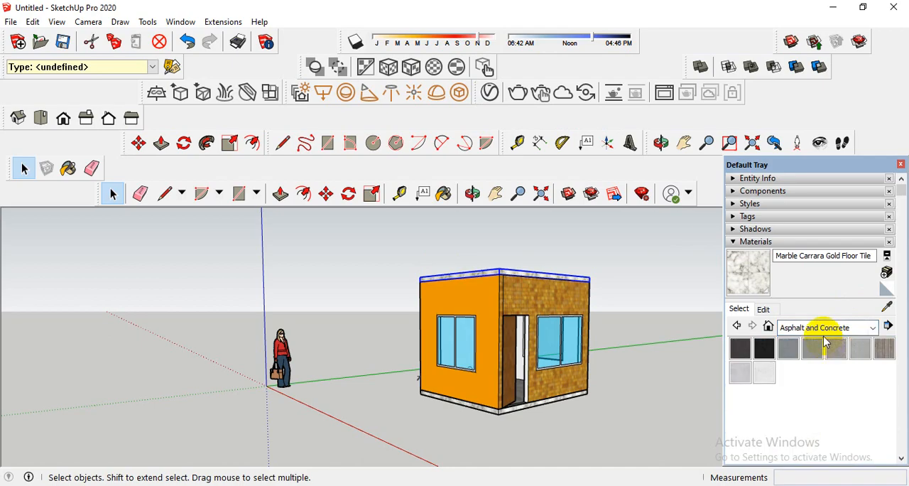
scroll(550, 328, up, 4)
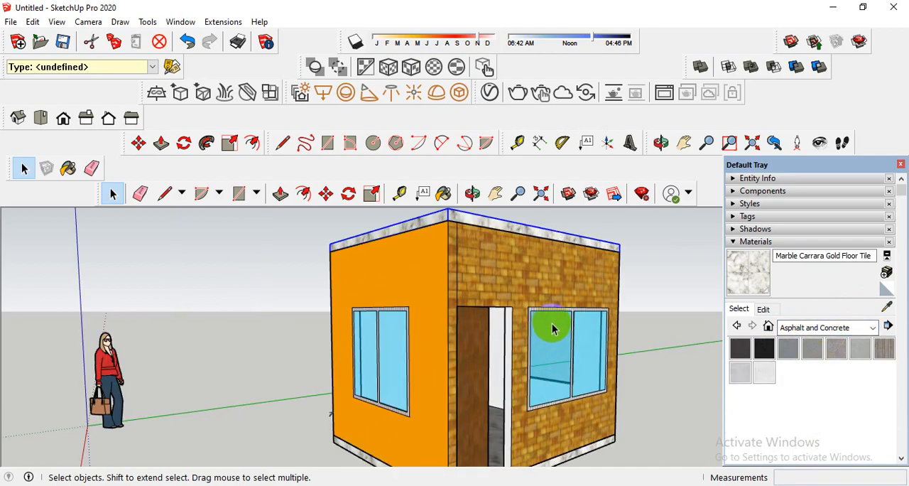
scroll(552, 326, down, 2)
middle_drag(492, 338, 421, 331)
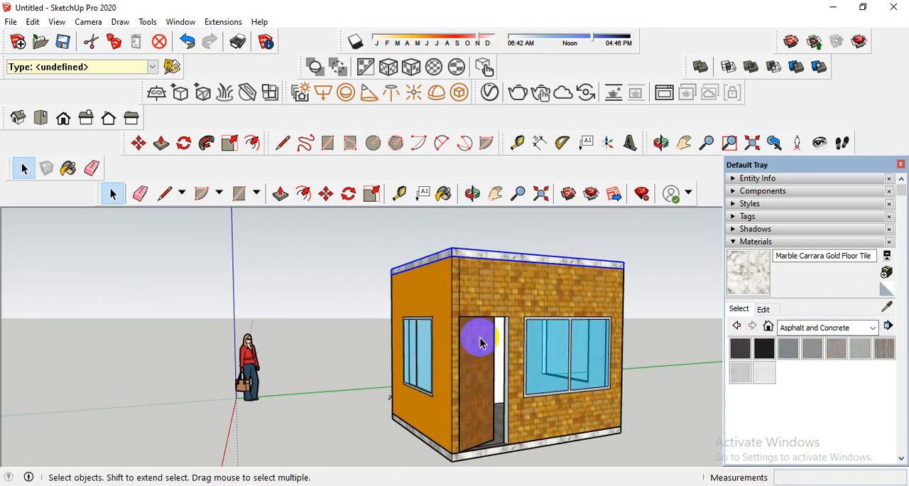
scroll(527, 314, up, 1)
scroll(525, 318, down, 1)
scroll(528, 321, down, 1)
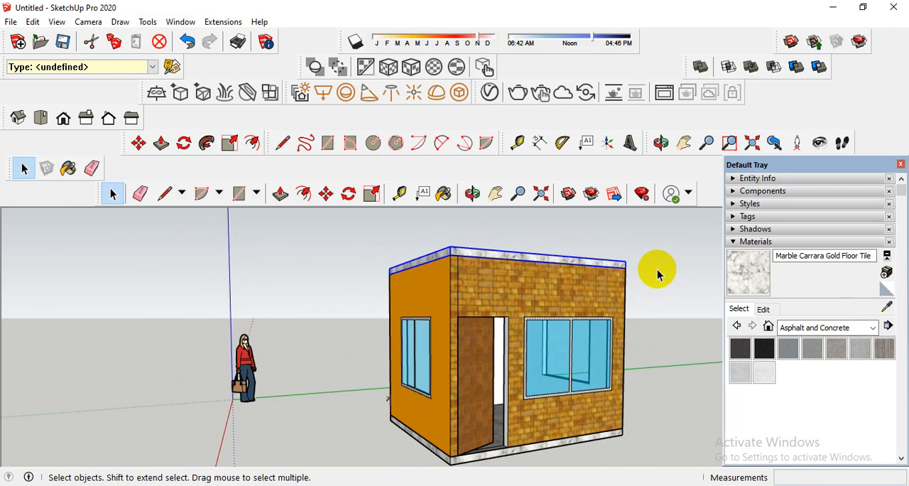
Collapse the material browser and bring it back by activating the Paint Bucket tool.
click(754, 243)
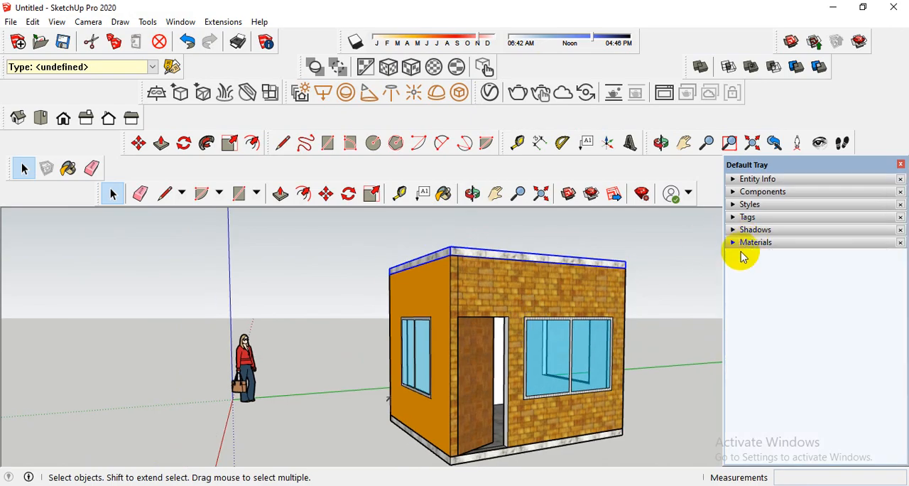
click(746, 245)
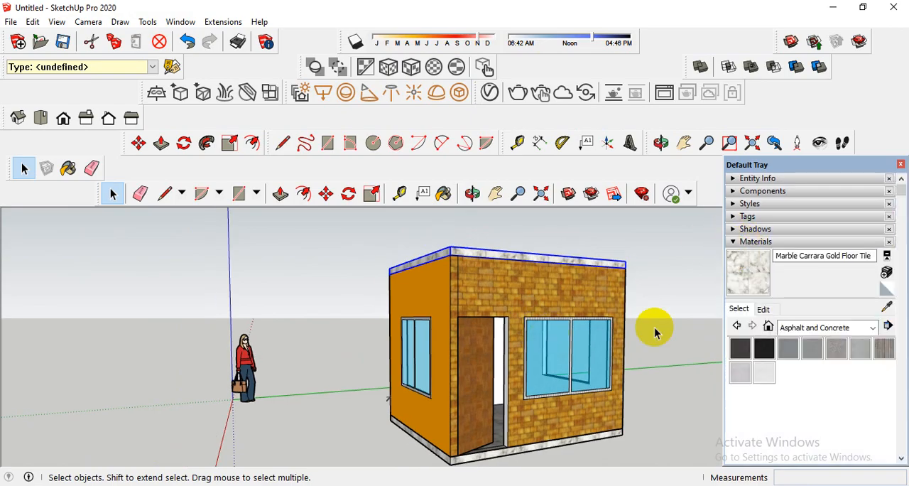
click(766, 243)
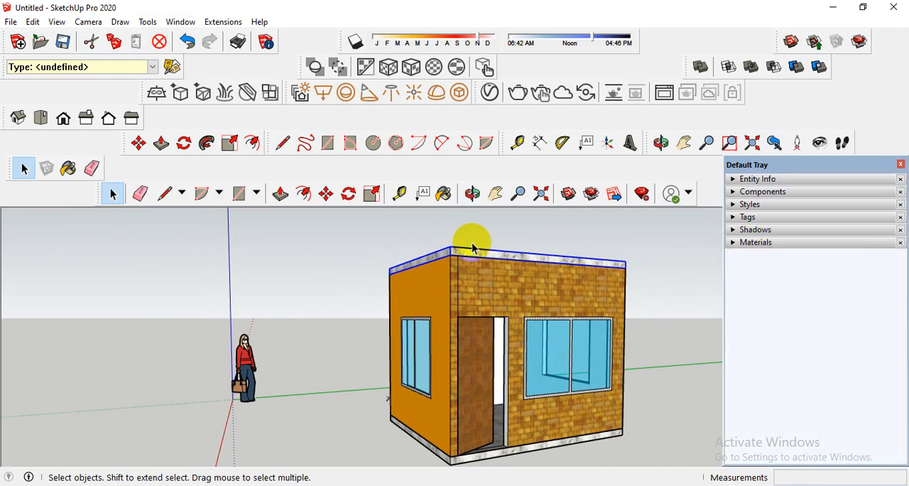
click(444, 195)
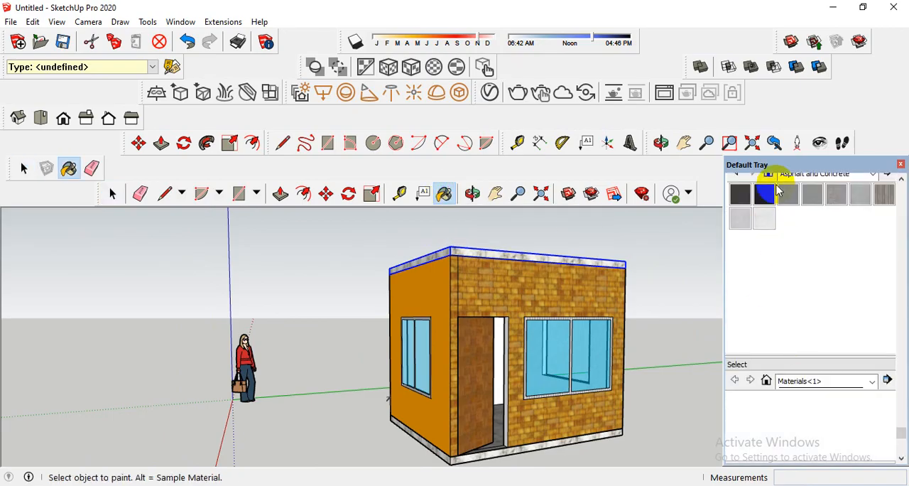
Browse the Brick, Cladding and Siding, Glass and Mirrors, Patterns and Synthetic Surfaces material collections.
click(812, 250)
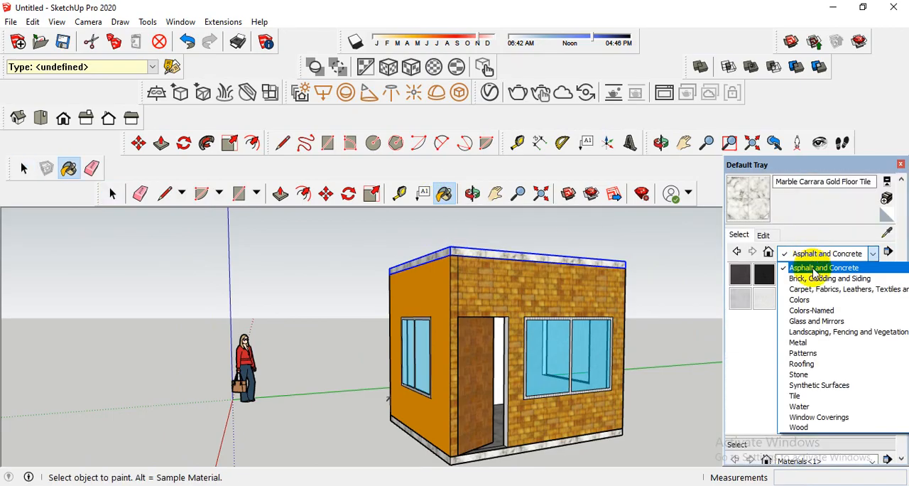
click(808, 278)
click(813, 253)
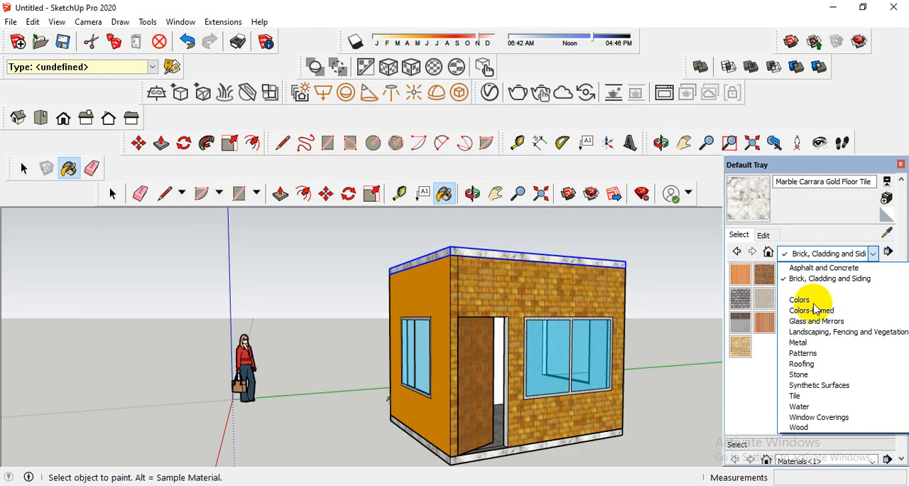
click(796, 320)
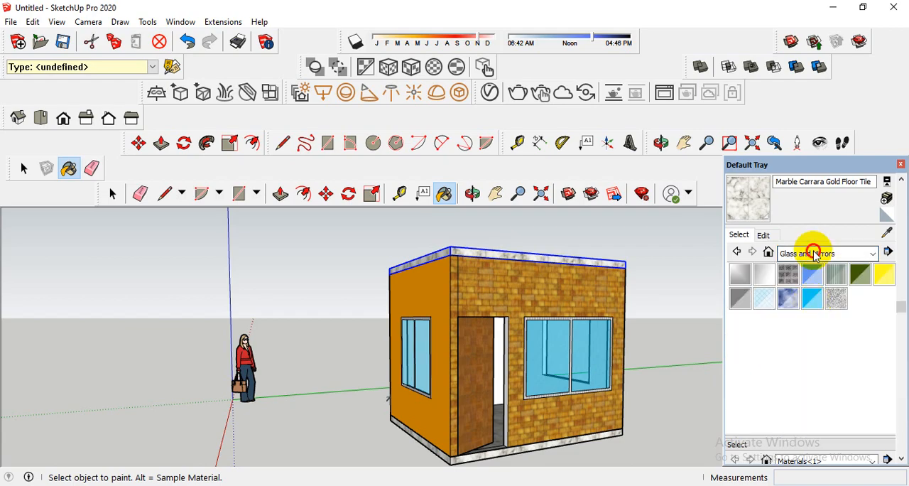
click(814, 254)
click(803, 353)
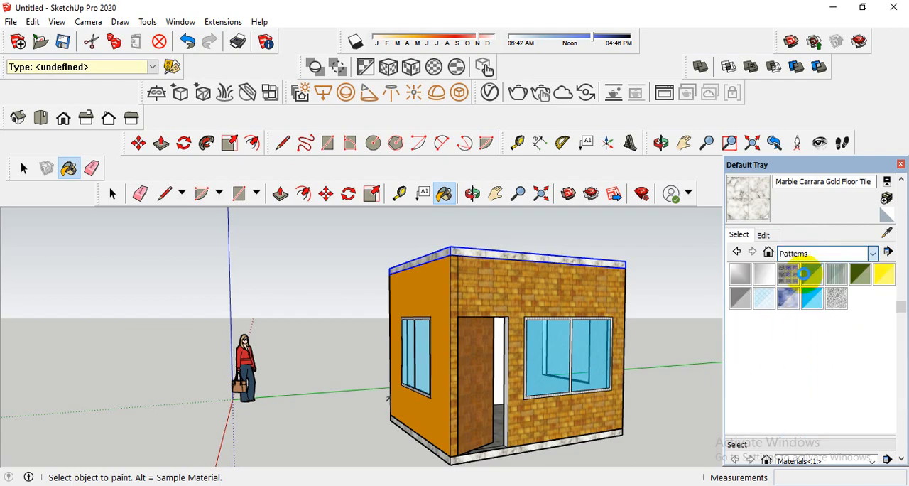
click(810, 253)
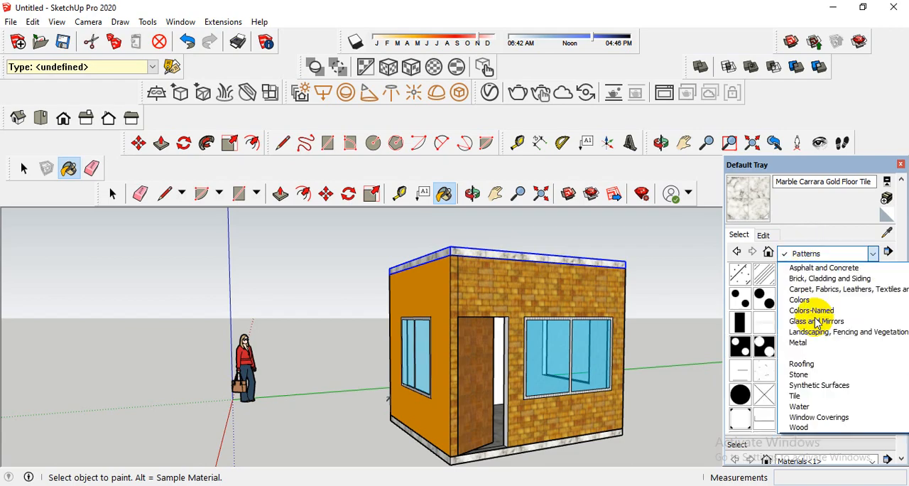
click(815, 387)
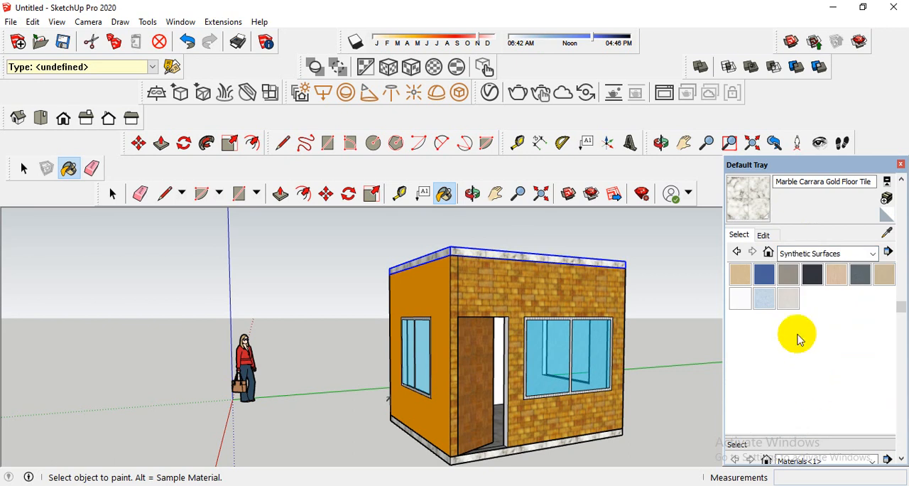
scroll(523, 364, down, 2)
scroll(554, 371, up, 3)
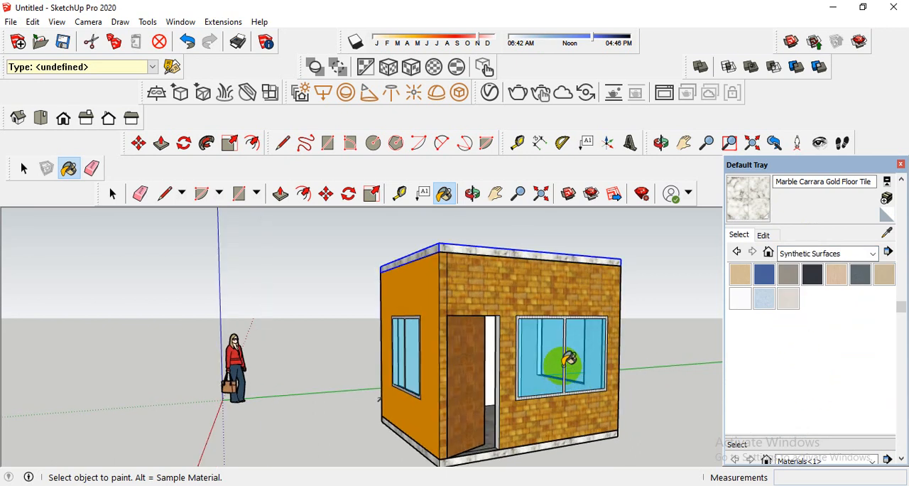
scroll(566, 366, down, 1)
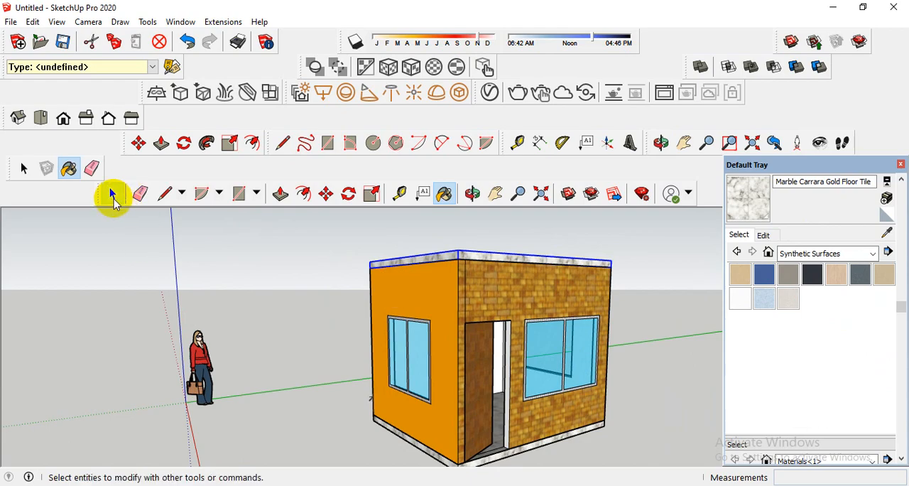
click(113, 193)
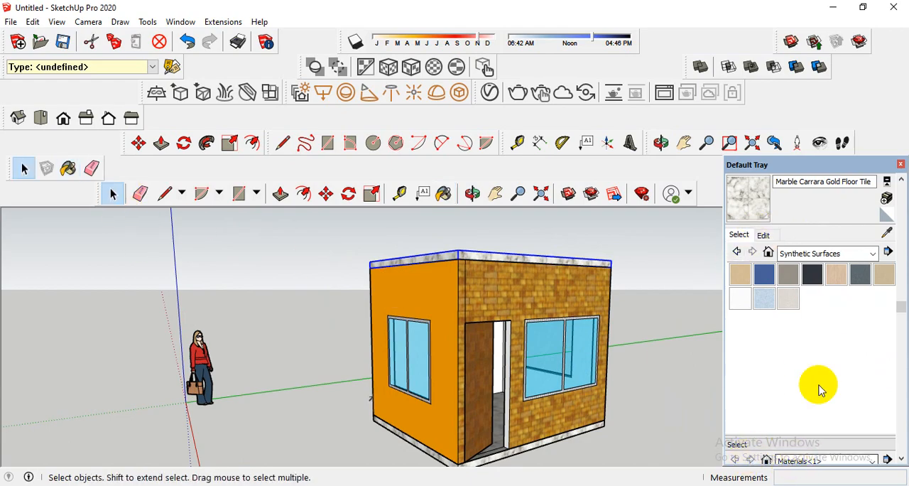
click(815, 256)
click(817, 256)
Collapse the material browser, expand the shadow settings and enable Use sun for shading.
scroll(808, 195, up, 2)
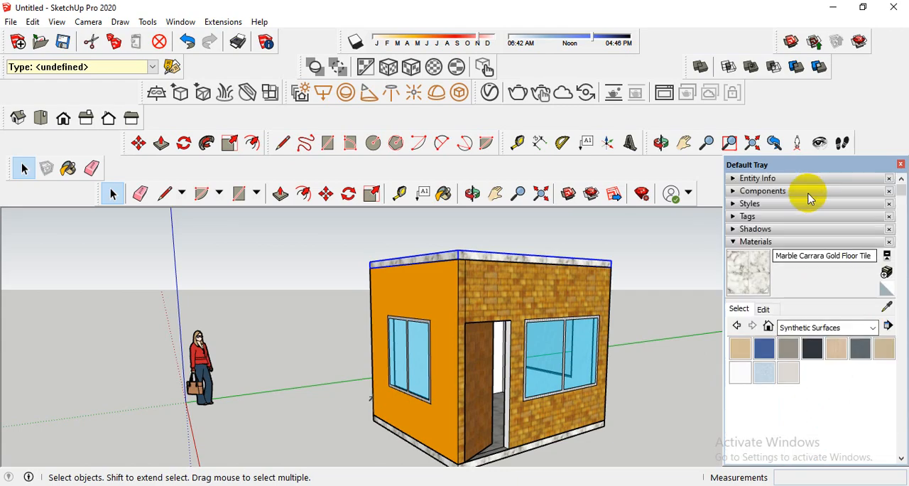
click(754, 242)
click(755, 228)
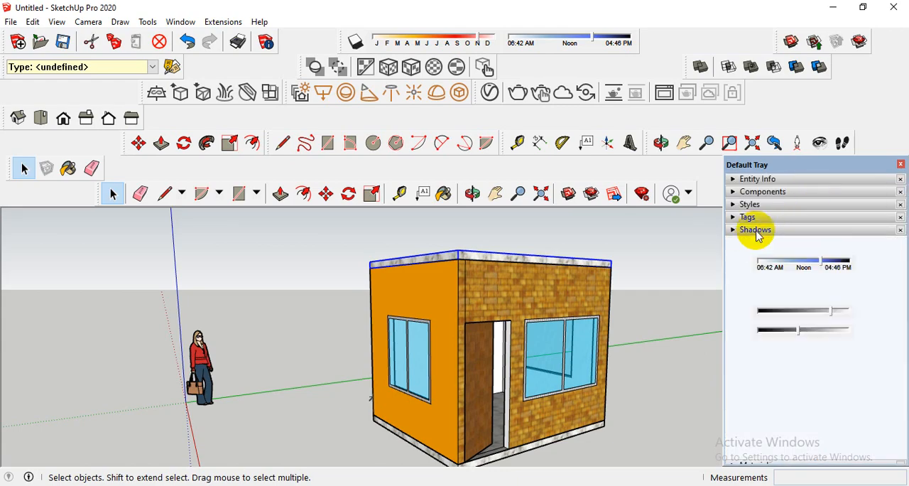
middle_drag(594, 317, 554, 313)
click(772, 353)
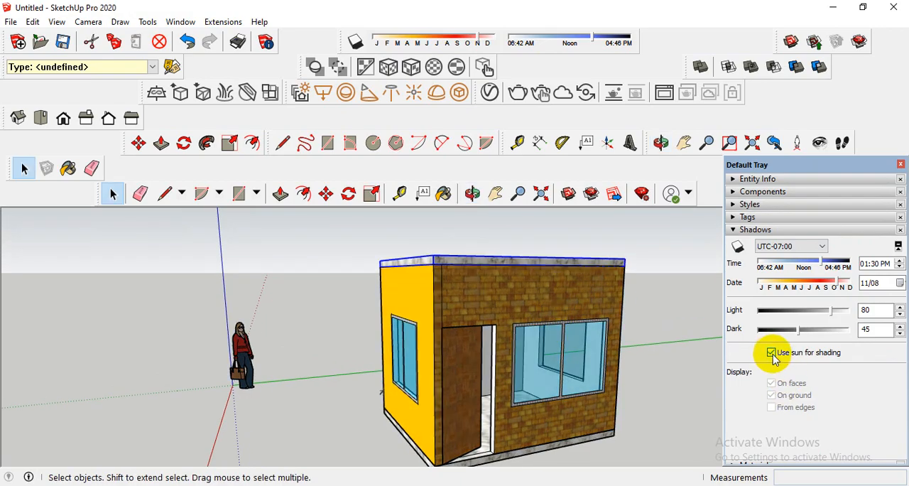
click(774, 354)
click(774, 354)
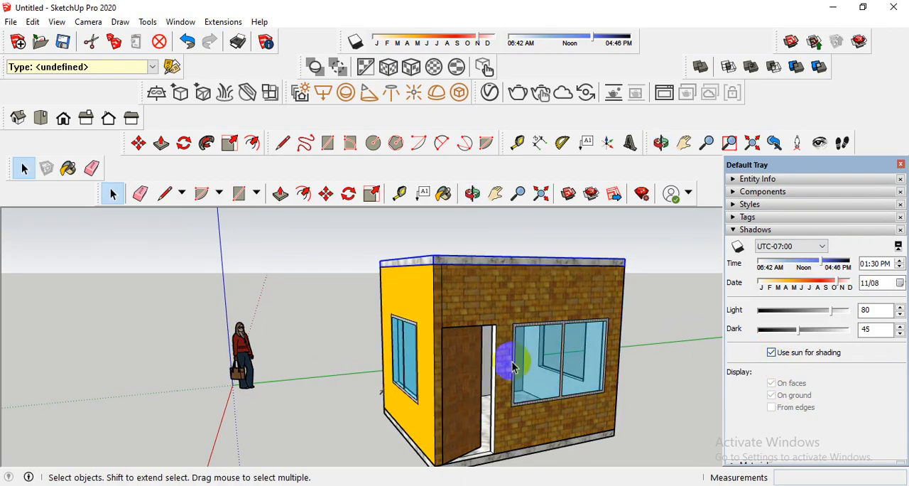
click(792, 357)
click(791, 357)
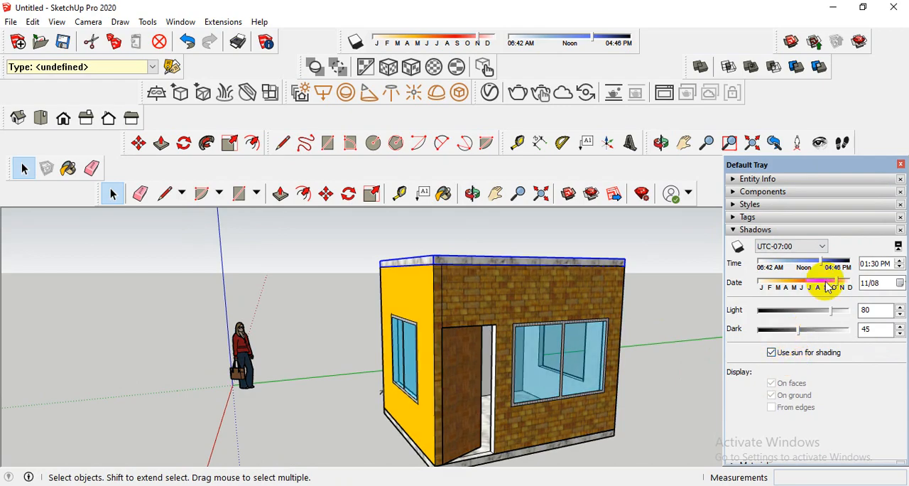
Set the shadow time to 11:07 AM and the date to 03/16.
mouse_move(821, 261)
mouse_down()
mouse_move(753, 261)
mouse_move(798, 263)
mouse_move(812, 283)
mouse_move(762, 284)
mouse_move(816, 283)
mouse_move(779, 284)
mouse_up()
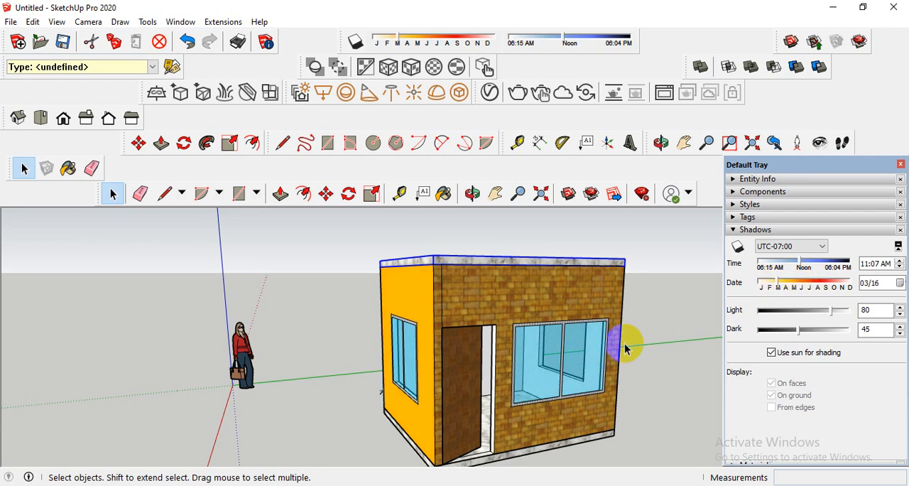
middle_drag(590, 357, 601, 348)
scroll(602, 352, down, 2)
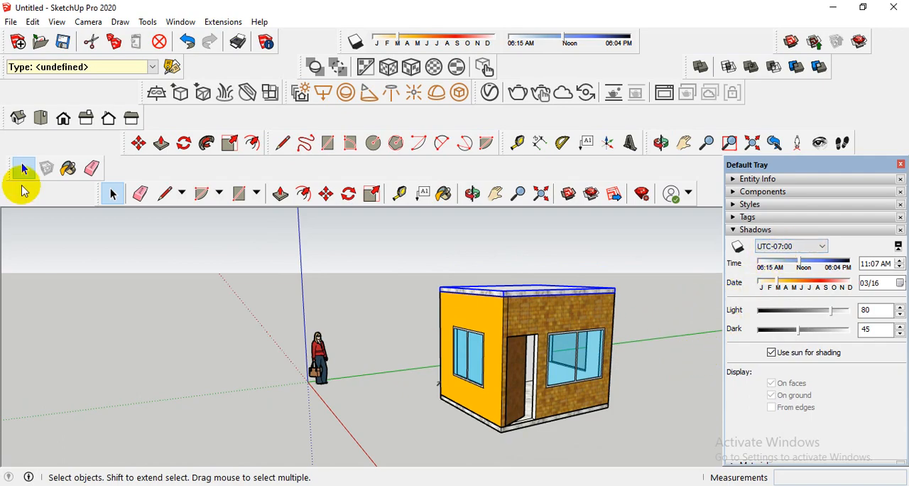
Examine the scene's materials and lights in the V-Ray Asset Editor and dismiss the editor.
click(16, 115)
middle_drag(574, 402, 617, 353)
scroll(616, 350, up, 1)
scroll(636, 368, down, 2)
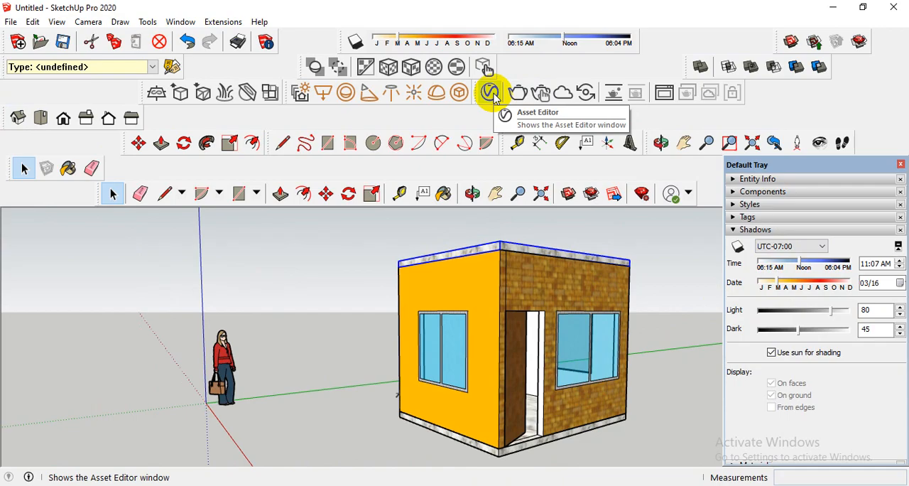
click(494, 97)
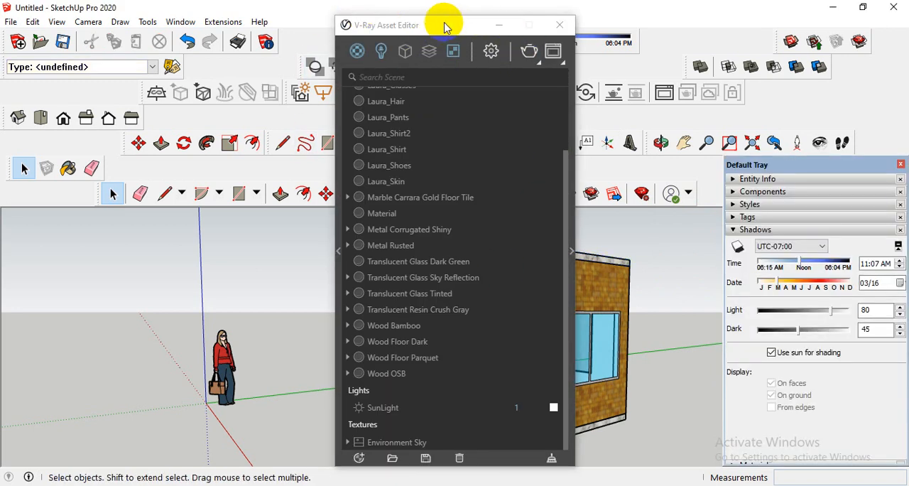
drag(389, 23, 272, 61)
click(439, 64)
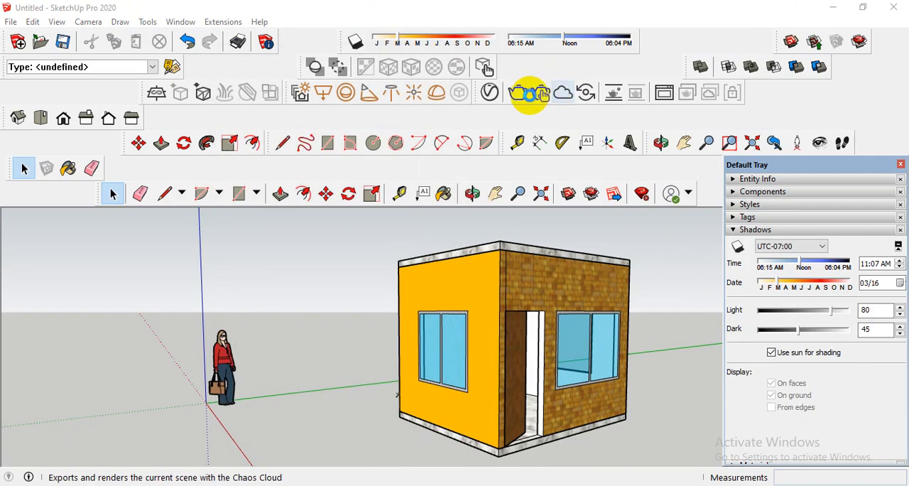
Render the current corner view of the house with V-Ray and reposition the frame buffer window.
click(518, 92)
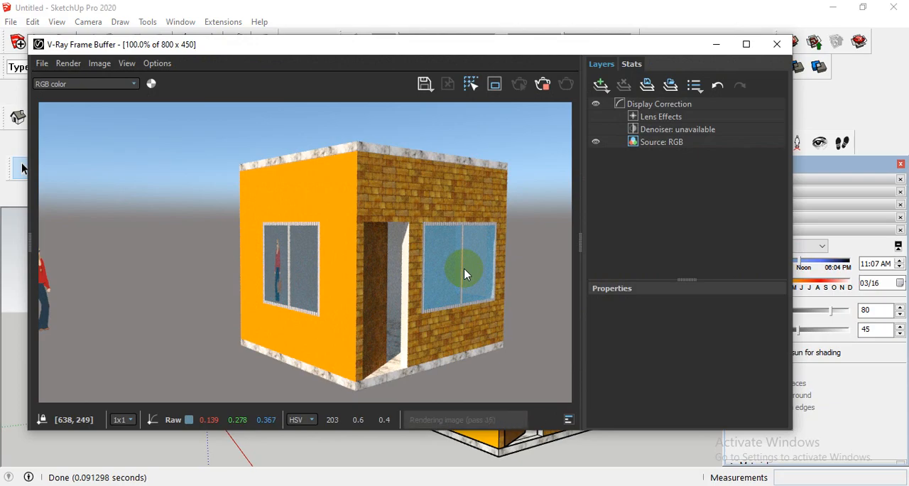
click(566, 21)
mouse_move(599, 40)
mouse_down()
mouse_move(538, 309)
mouse_move(580, 295)
mouse_up()
mouse_move(580, 296)
middle_down()
mouse_move(644, 286)
mouse_move(601, 291)
mouse_move(565, 279)
middle_up()
drag(443, 370, 507, 78)
Examine the rendered windows, door and brick wall up close and as a whole, and close the render window.
scroll(378, 317, up, 3)
scroll(391, 320, down, 5)
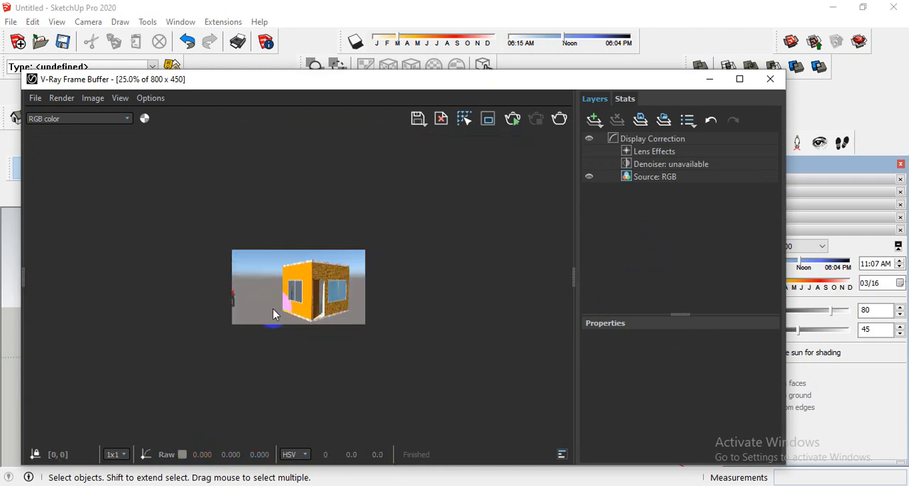
scroll(298, 309, up, 2)
scroll(366, 326, up, 1)
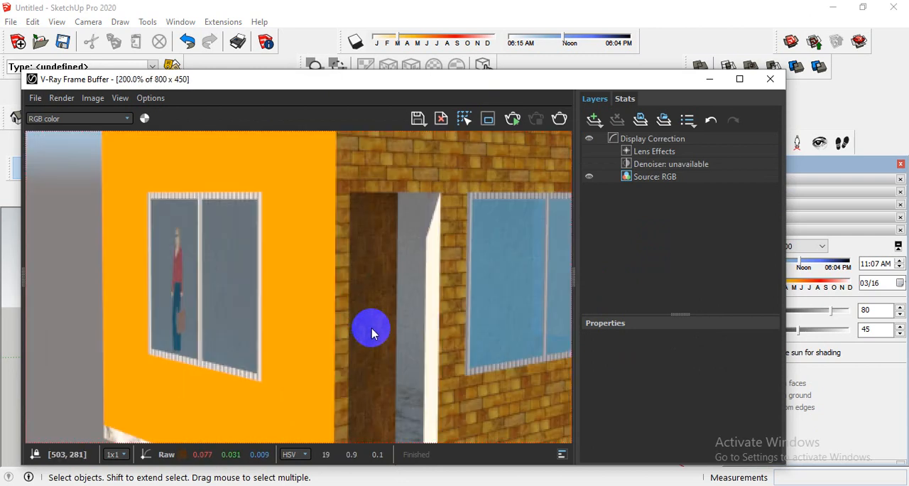
scroll(372, 329, down, 1)
scroll(402, 362, down, 1)
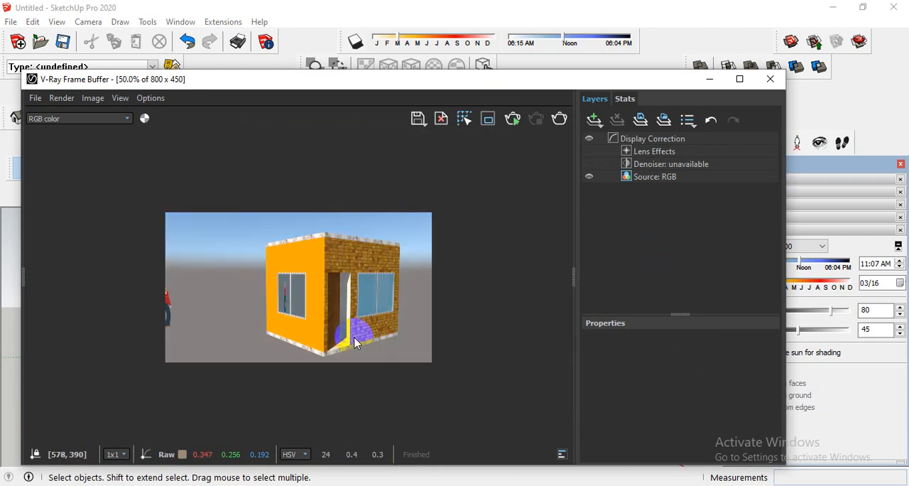
scroll(356, 344, up, 1)
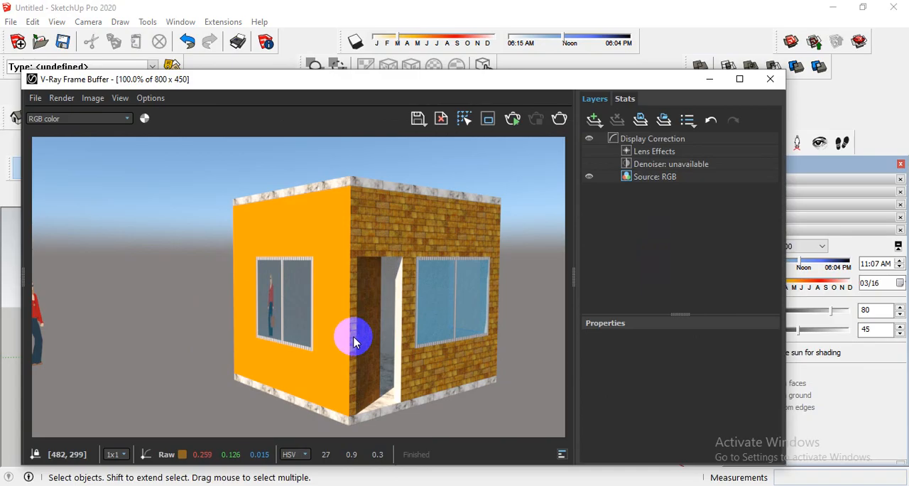
scroll(355, 309, up, 1)
scroll(355, 305, down, 2)
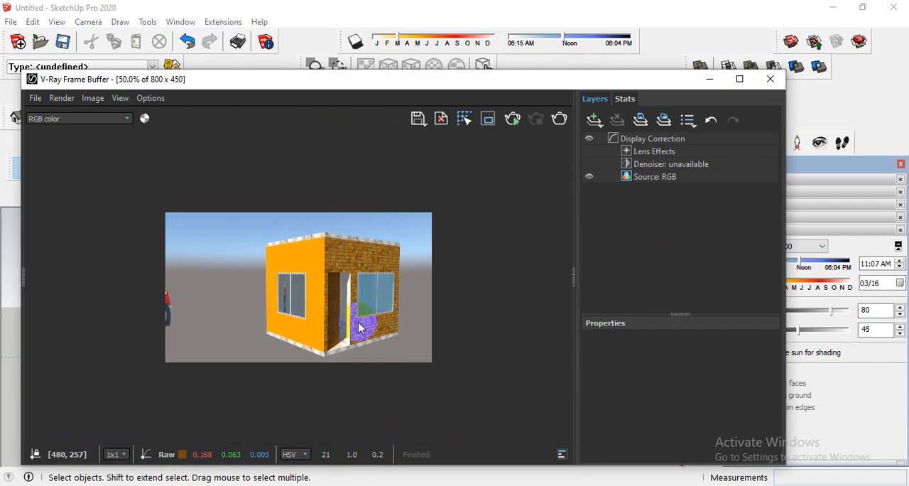
scroll(362, 325, up, 1)
scroll(449, 315, up, 1)
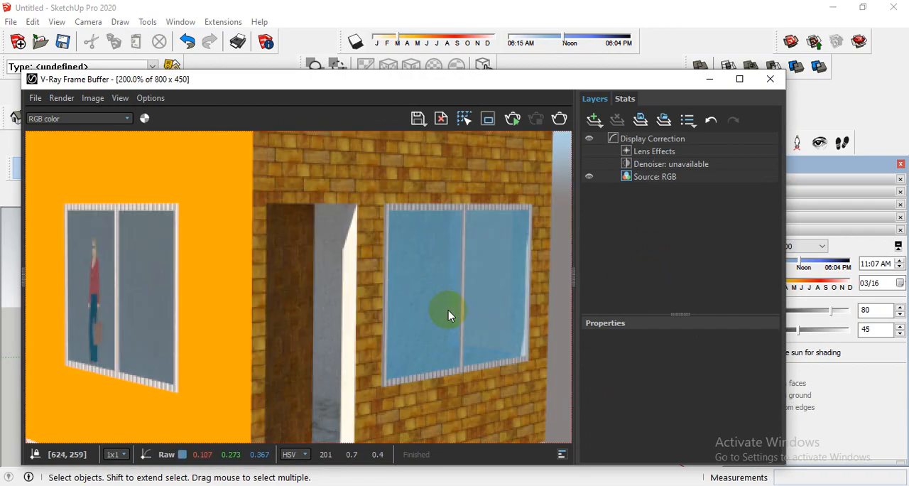
scroll(448, 316, down, 2)
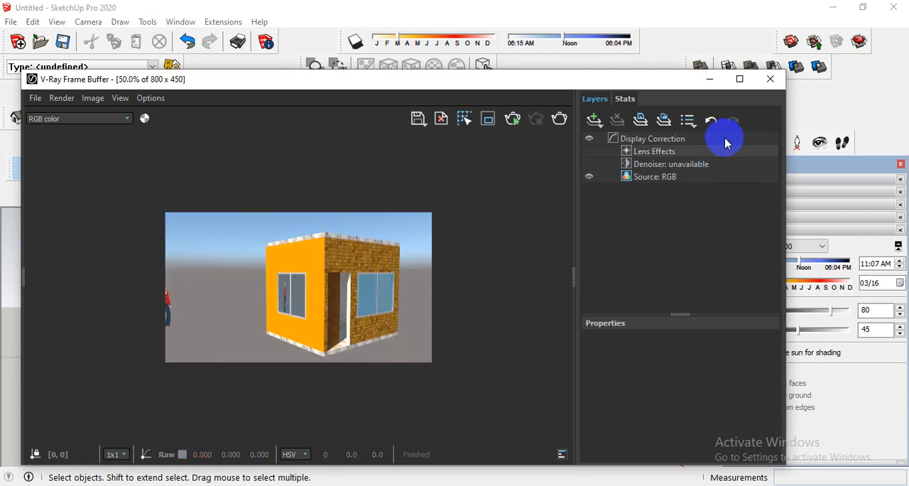
click(759, 87)
Select the entire house and place a copy of it farther along the green axis.
mouse_move(451, 361)
middle_down()
mouse_move(528, 375)
mouse_move(534, 285)
mouse_move(548, 346)
middle_up()
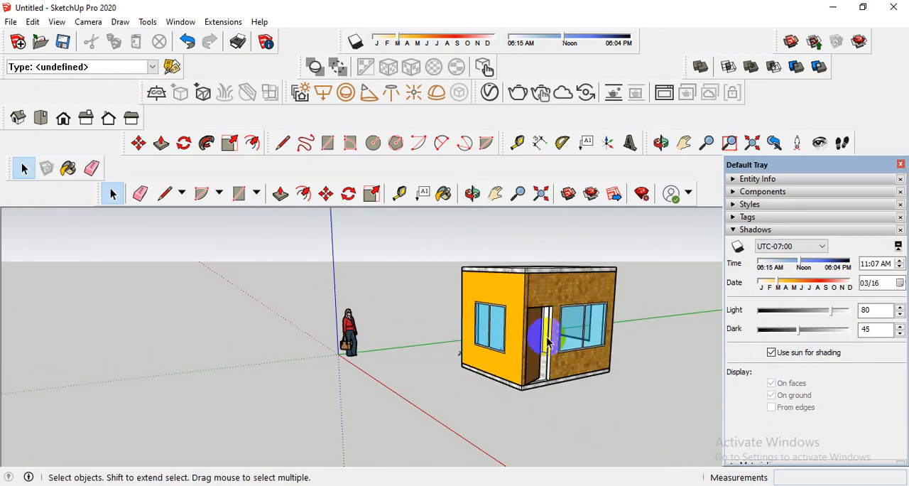
scroll(548, 342, down, 5)
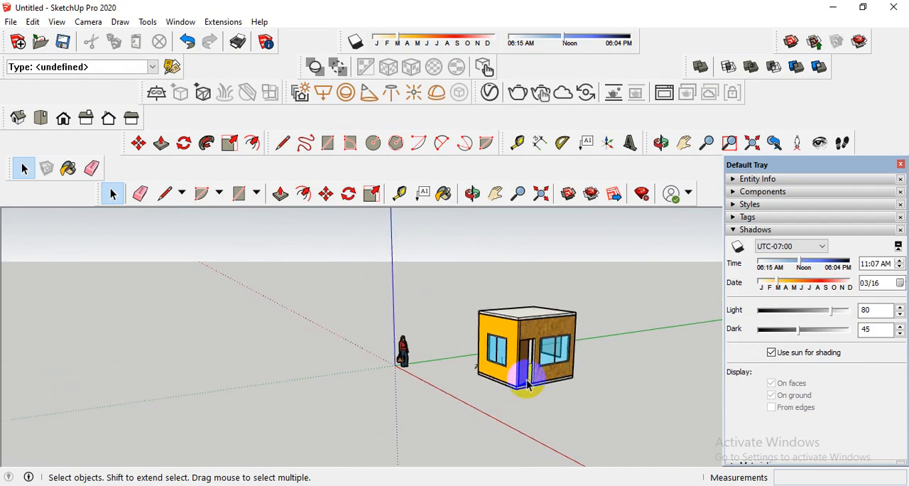
middle_drag(524, 390, 533, 410)
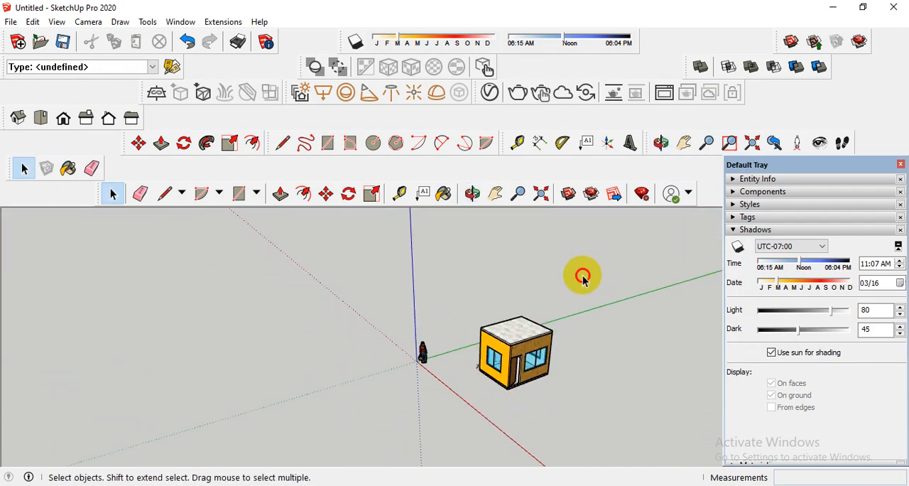
drag(582, 274, 466, 396)
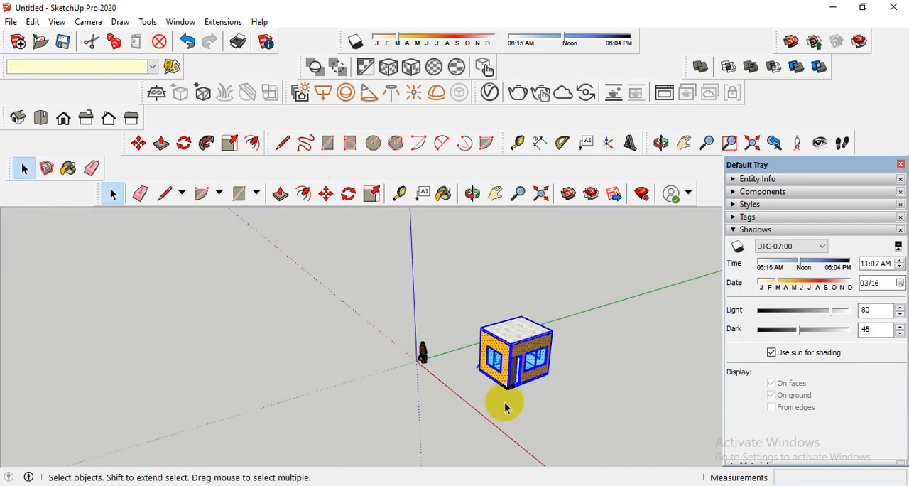
click(326, 193)
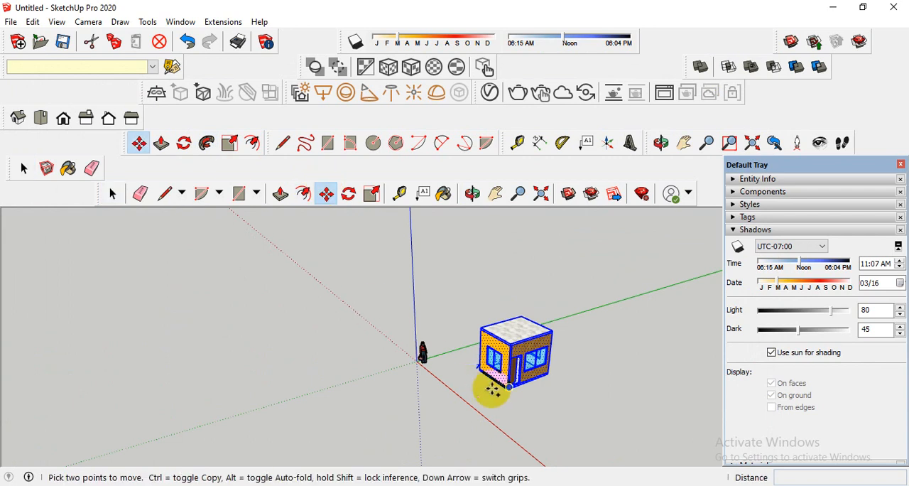
click(510, 386)
click(642, 350)
scroll(664, 333, up, 3)
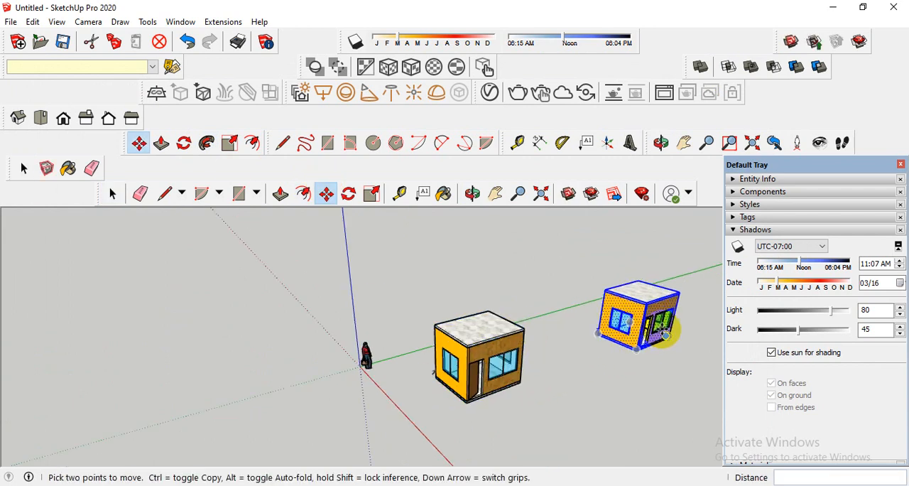
middle_drag(665, 330, 467, 300)
Remove the marble base slab from underneath the copied house.
click(112, 194)
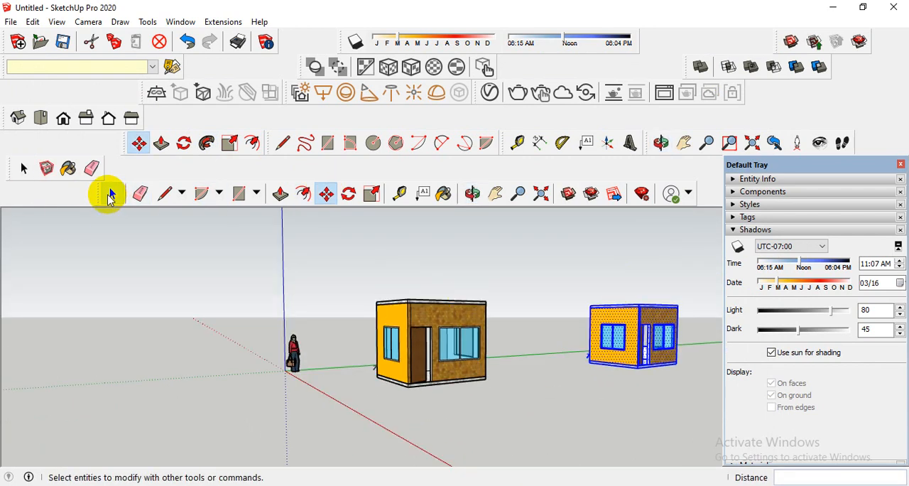
scroll(665, 359, up, 5)
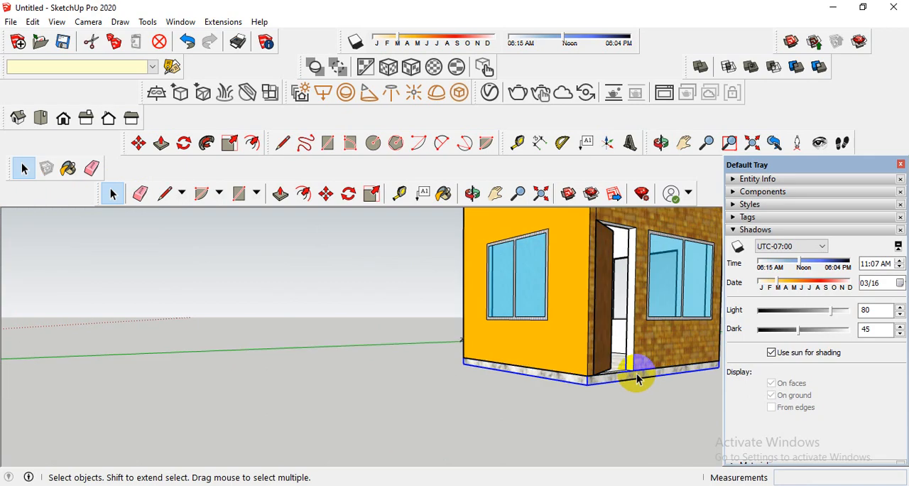
scroll(630, 392, down, 8)
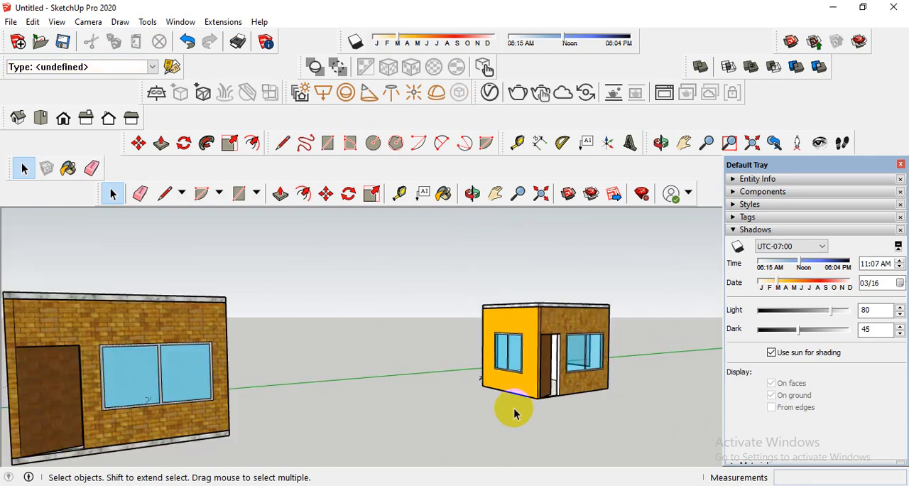
Select the whole copied house and place a copy of it on the original house's roof, aligned at the front corner beside the door.
drag(640, 277, 436, 429)
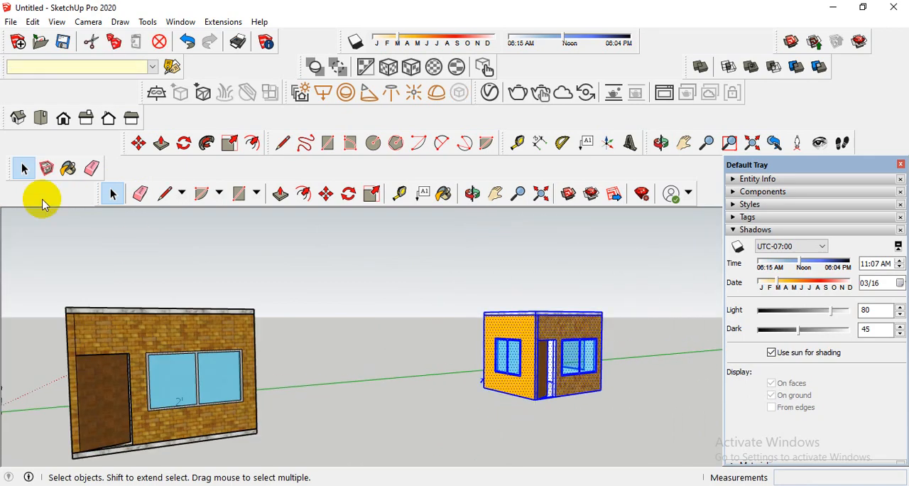
click(326, 193)
scroll(538, 397, up, 5)
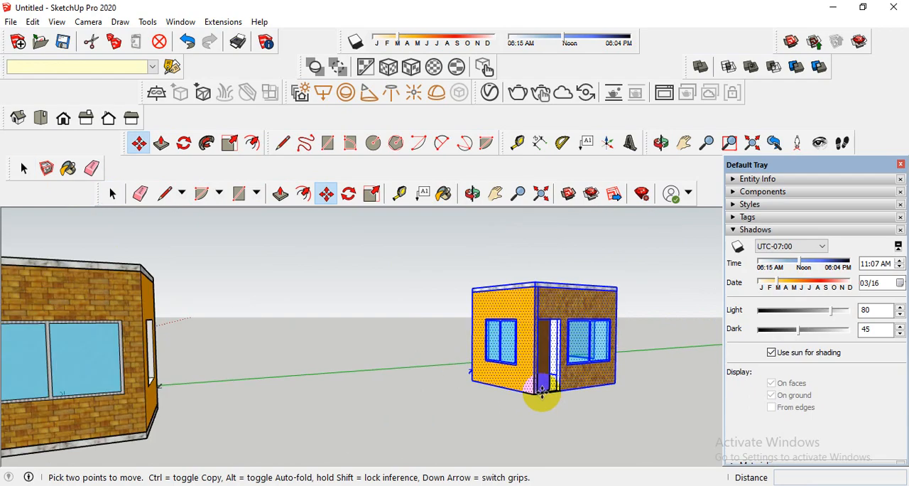
scroll(531, 396, up, 2)
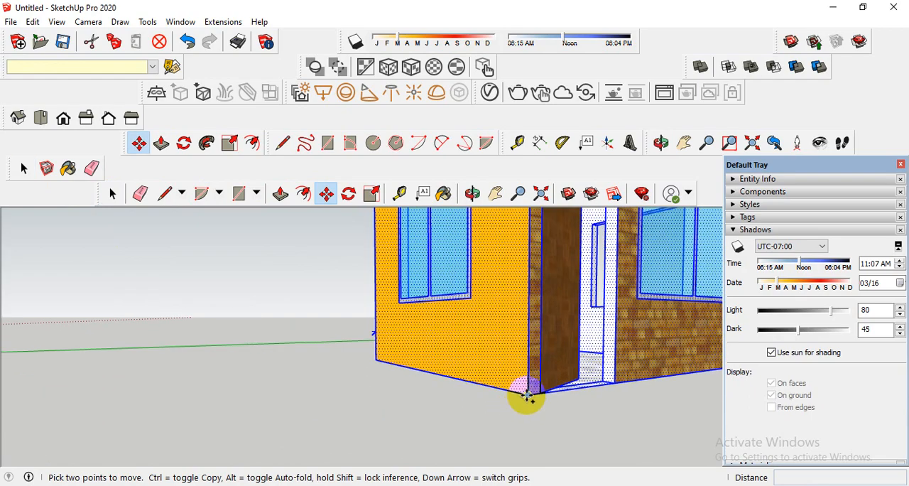
click(527, 397)
key(ctrl)
scroll(527, 391, down, 6)
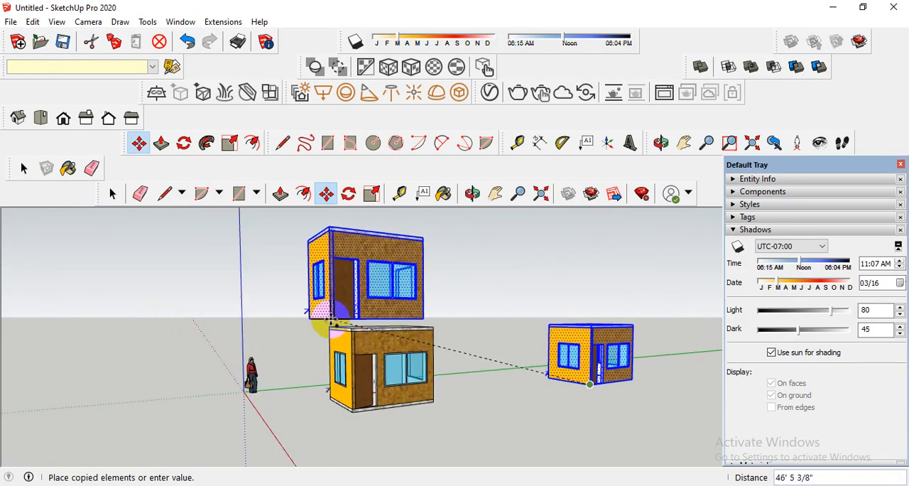
scroll(331, 321, up, 6)
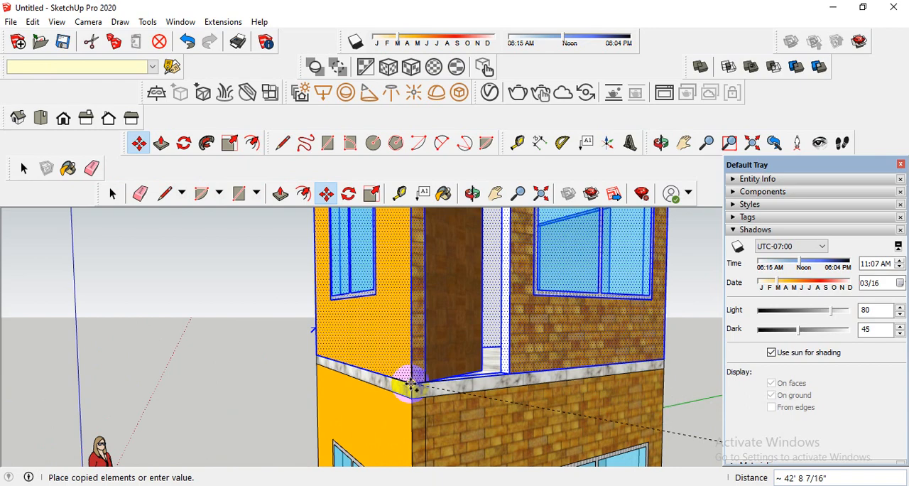
click(410, 384)
Copy the second storey 10' 5" straight up from its front bottom corner to stack a third storey.
click(415, 376)
scroll(427, 373, down, 5)
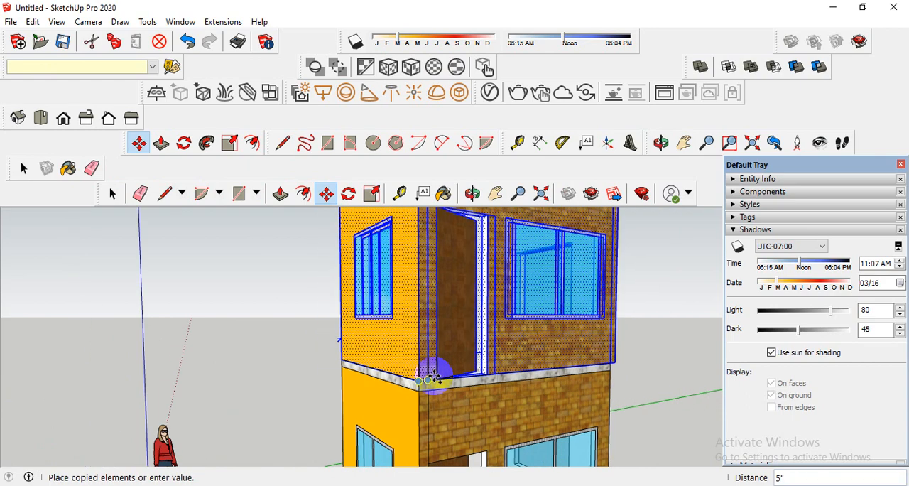
scroll(429, 240, up, 1)
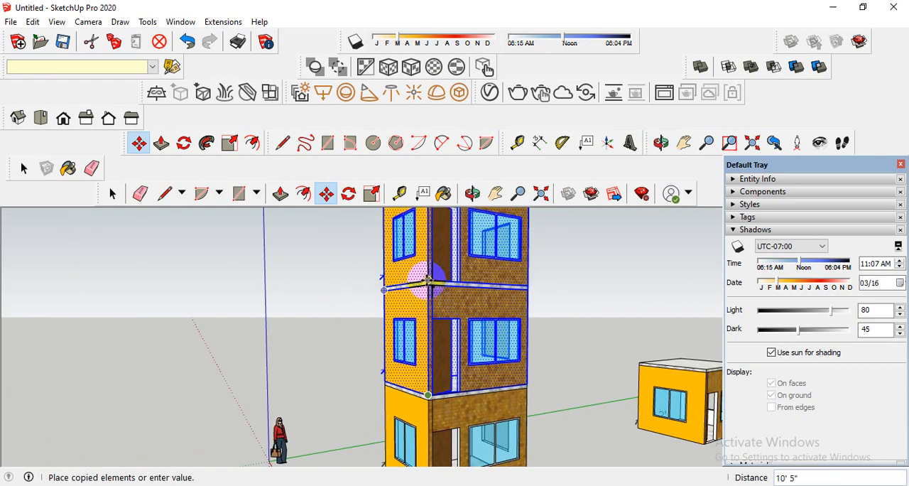
click(431, 279)
Delete the spare single-storey house standing beside the tower on the green axis.
scroll(550, 314, down, 4)
click(24, 168)
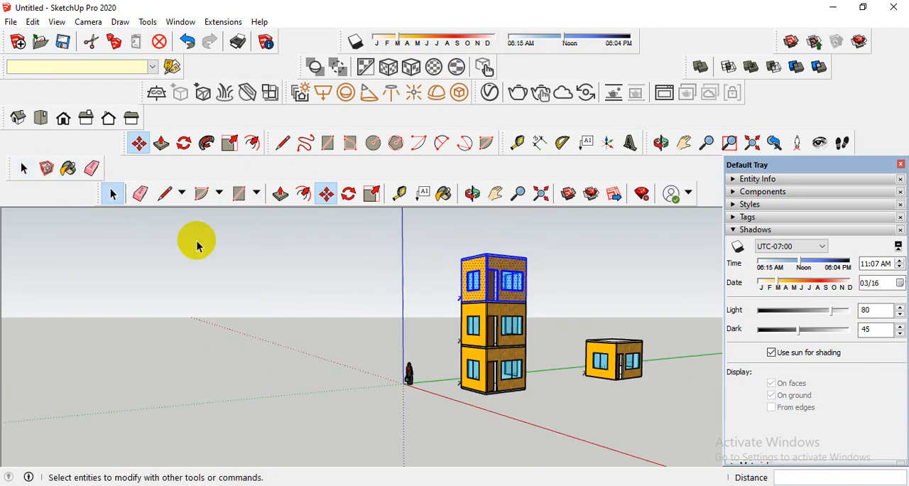
drag(659, 313, 597, 399)
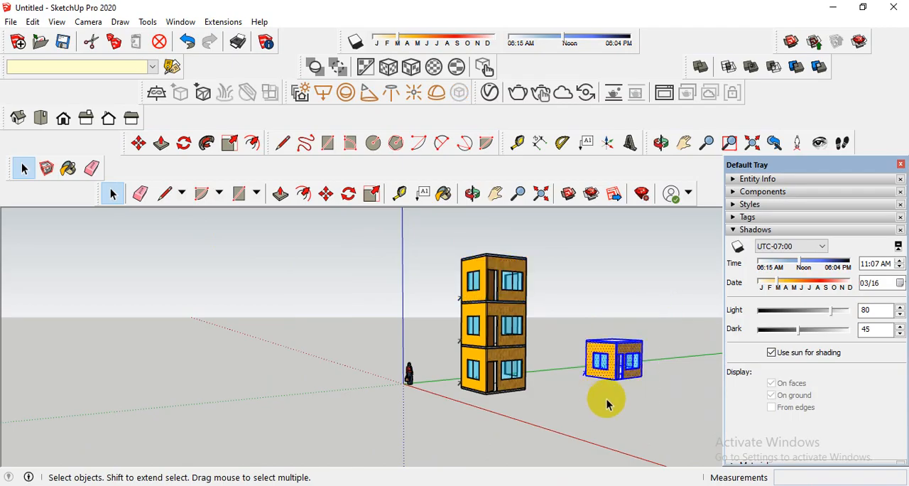
key(Delete)
Frame the three-storey building from its front corner and render the view with V-Ray.
middle_drag(601, 400, 513, 396)
scroll(469, 257, up, 2)
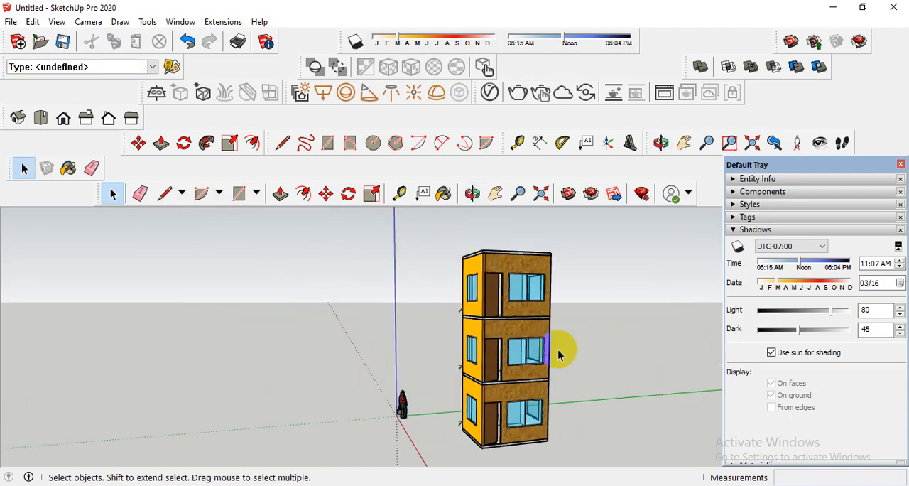
scroll(490, 392, up, 2)
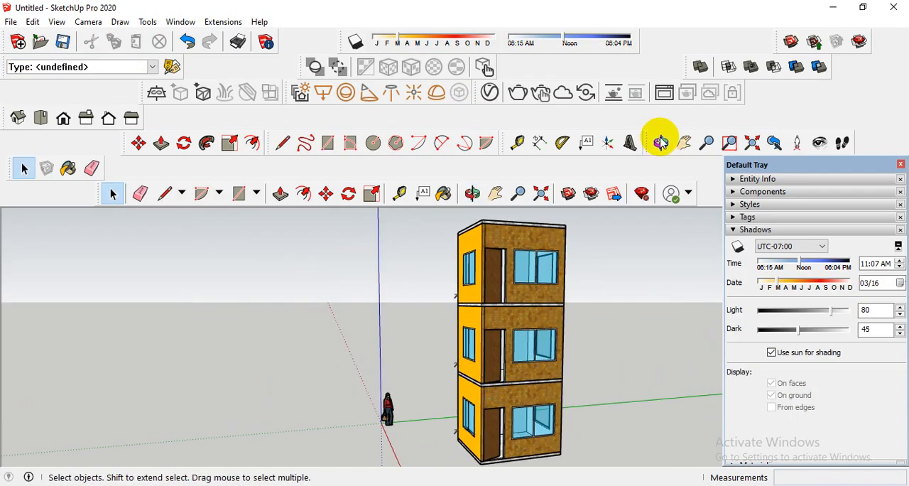
click(517, 91)
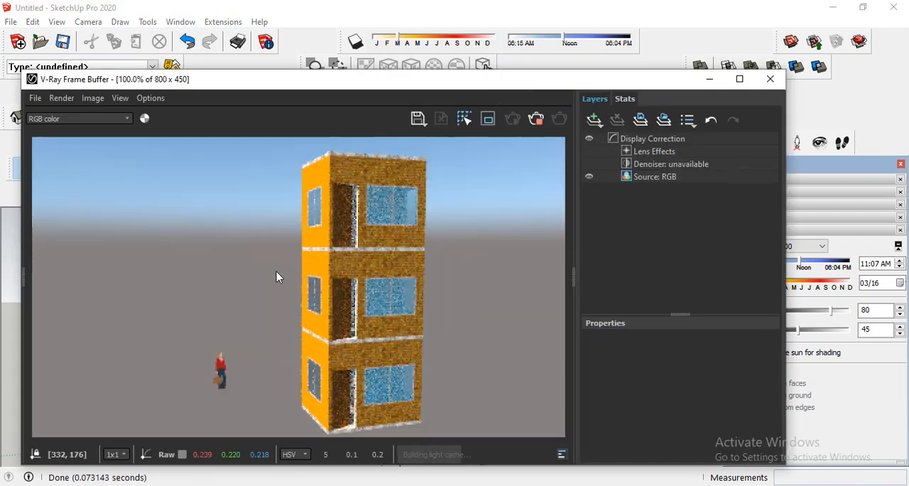
click(316, 277)
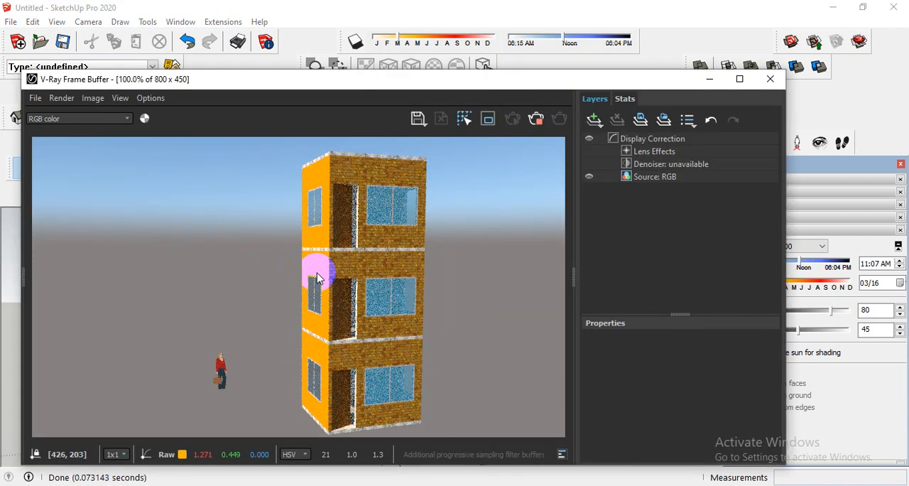
Examine the rendered three-storey building up close and as a whole, and close the frame buffer.
scroll(411, 265, down, 1)
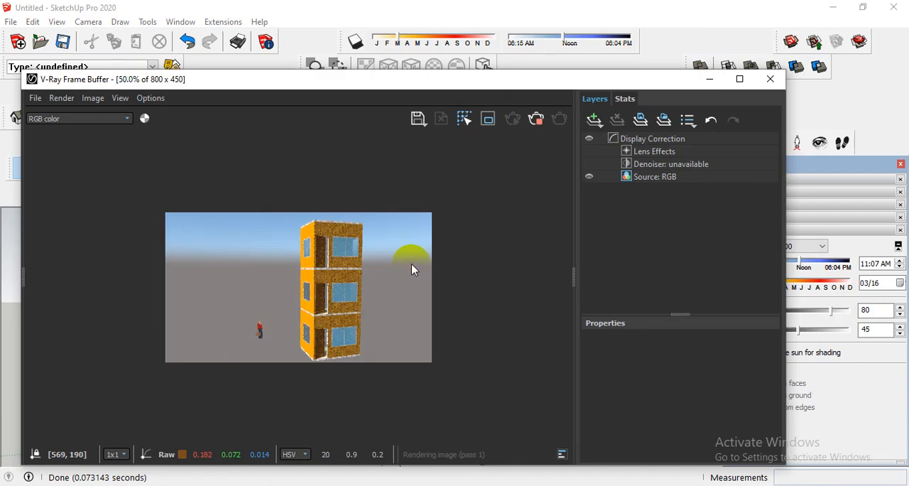
scroll(307, 275, up, 1)
scroll(312, 270, down, 1)
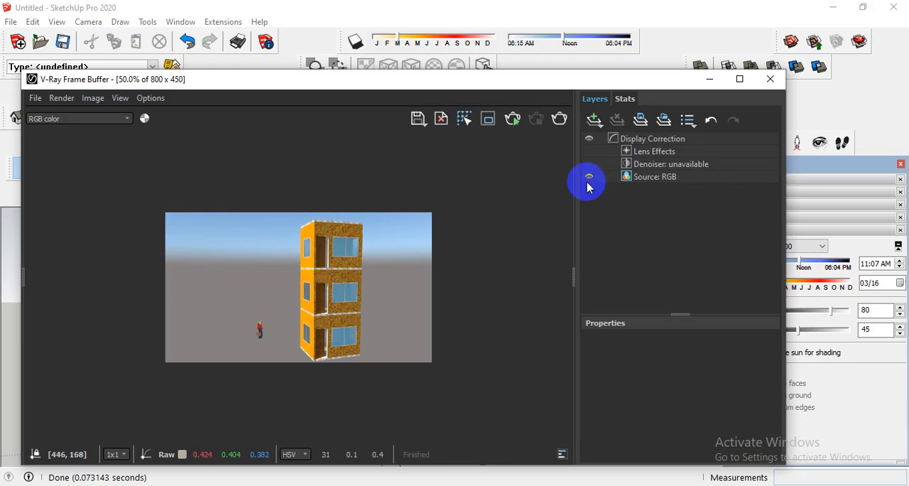
click(771, 79)
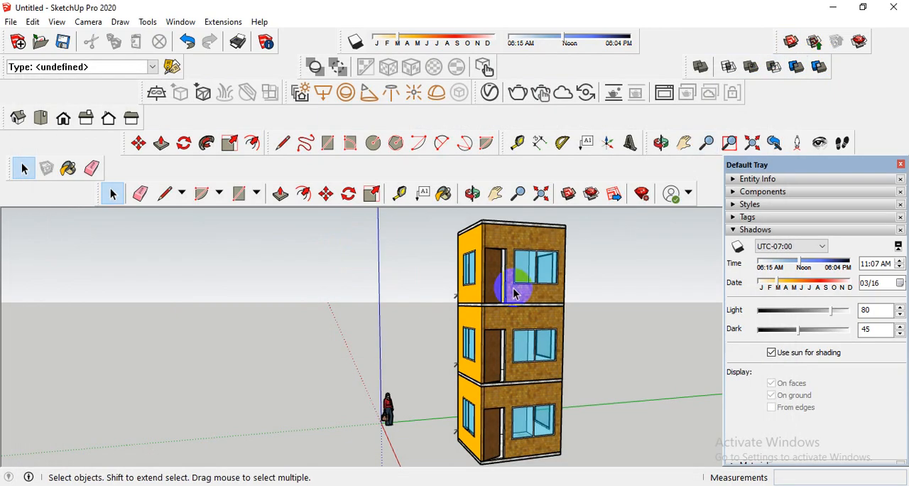
scroll(514, 290, up, 1)
scroll(517, 294, down, 1)
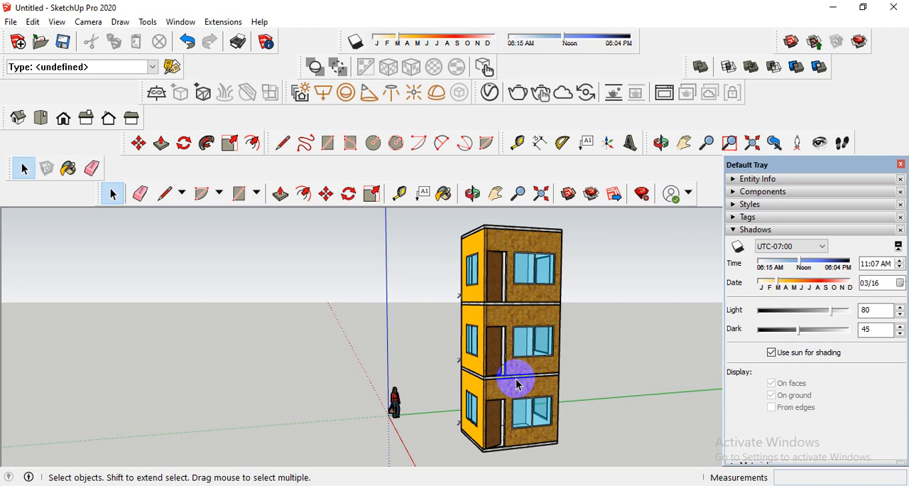
middle_drag(477, 366, 521, 418)
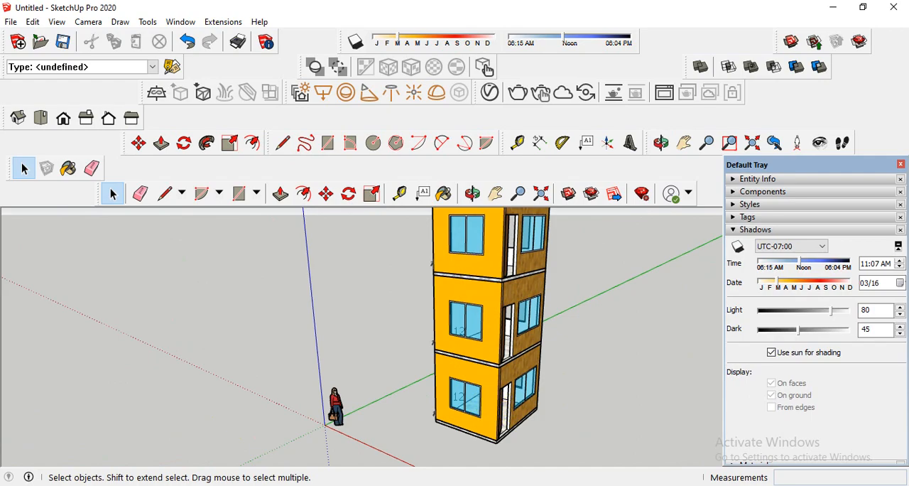